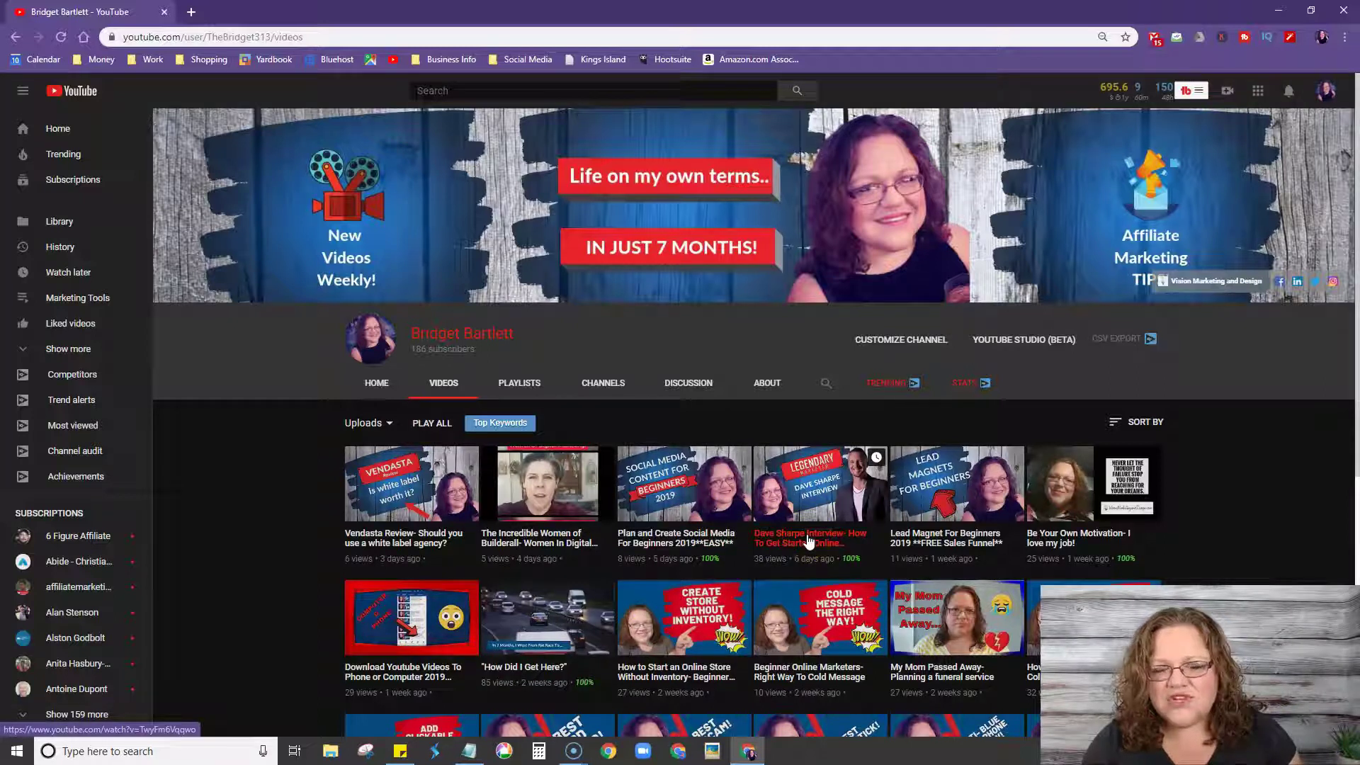
Open the Legendary Marketer interview video from the channel's uploads, pause playback and open its details for editing.
click(809, 539)
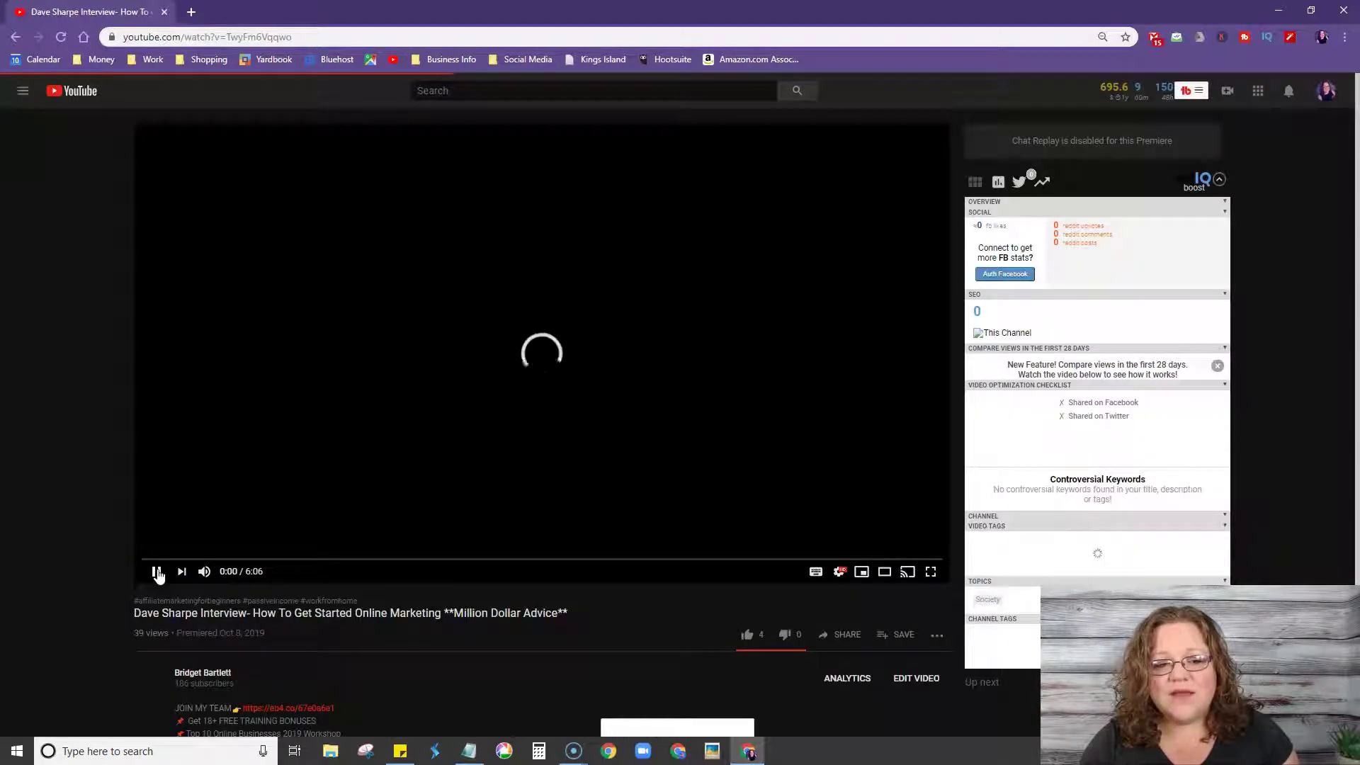
click(158, 573)
click(919, 682)
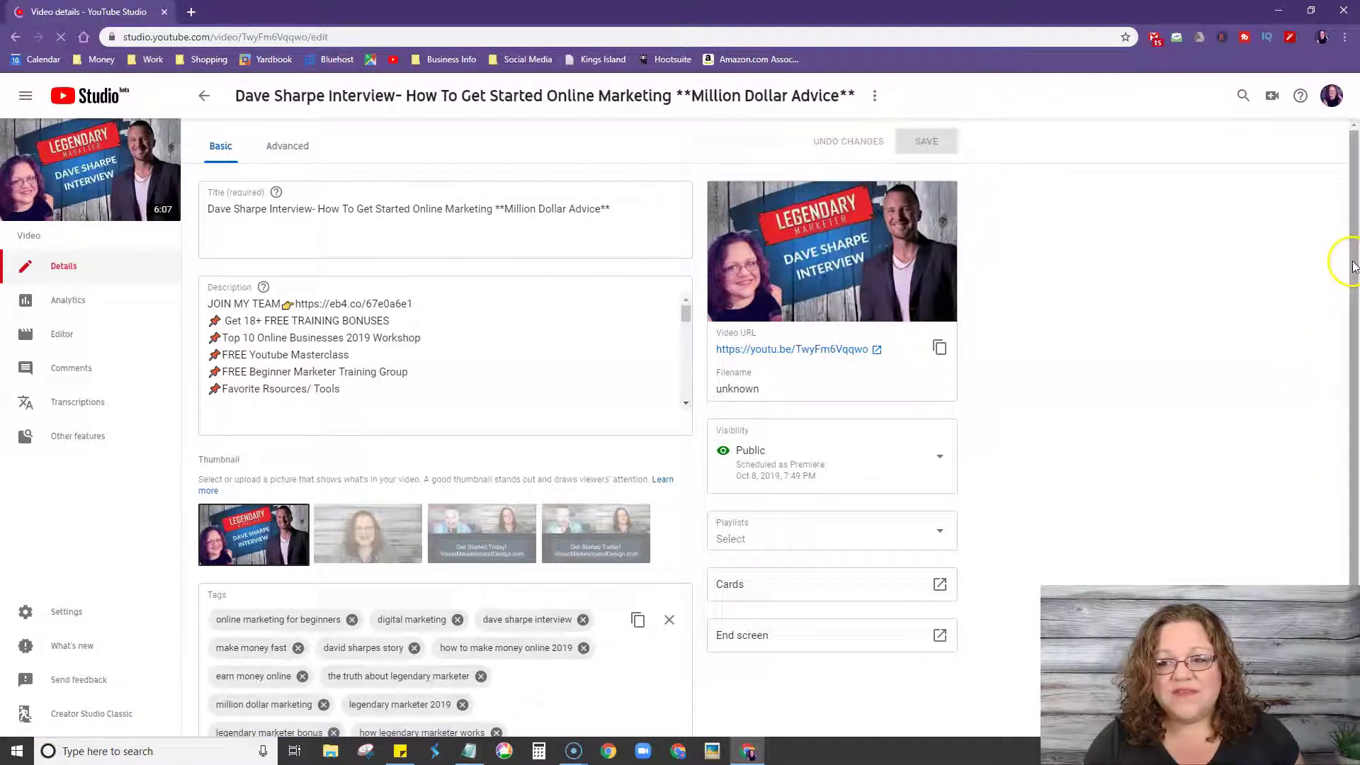
scroll(1354, 305, down, 1)
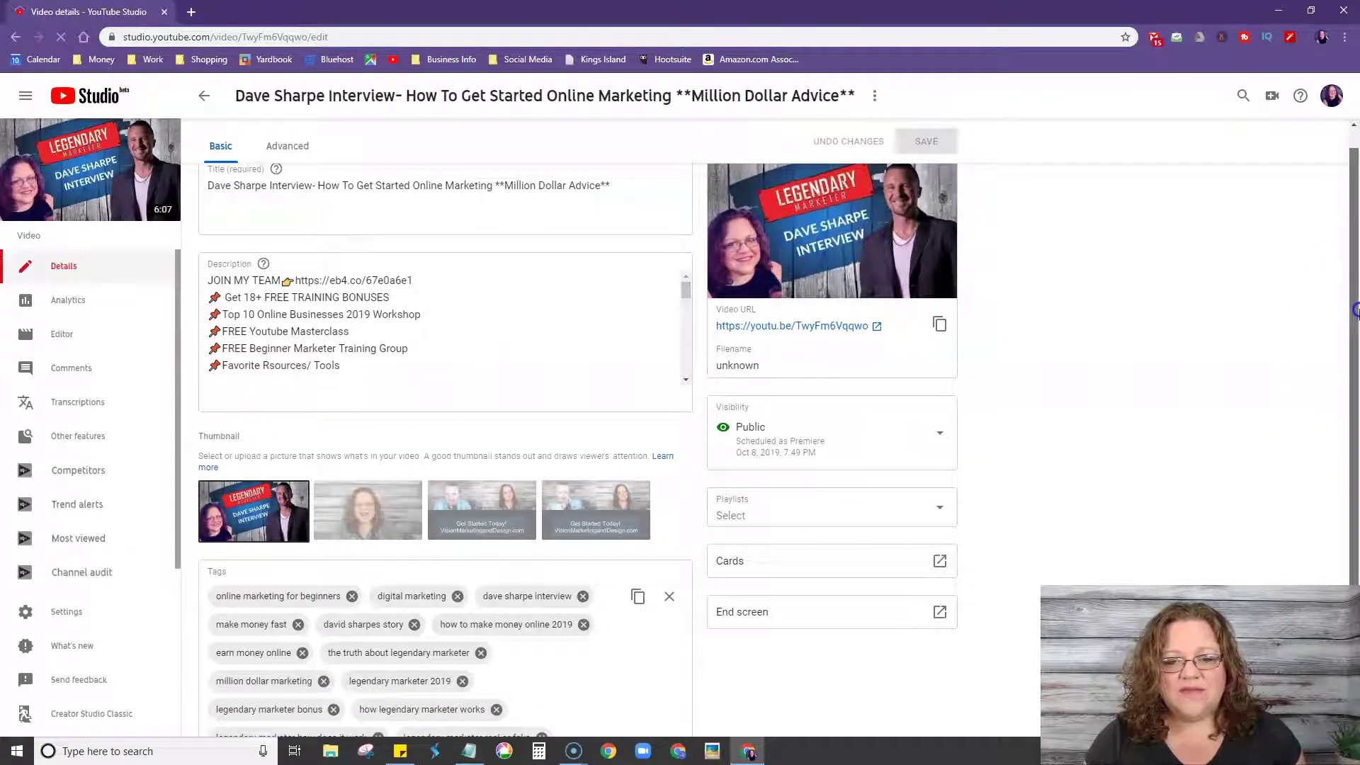
drag(1358, 319, 1358, 325)
drag(1353, 275, 1350, 263)
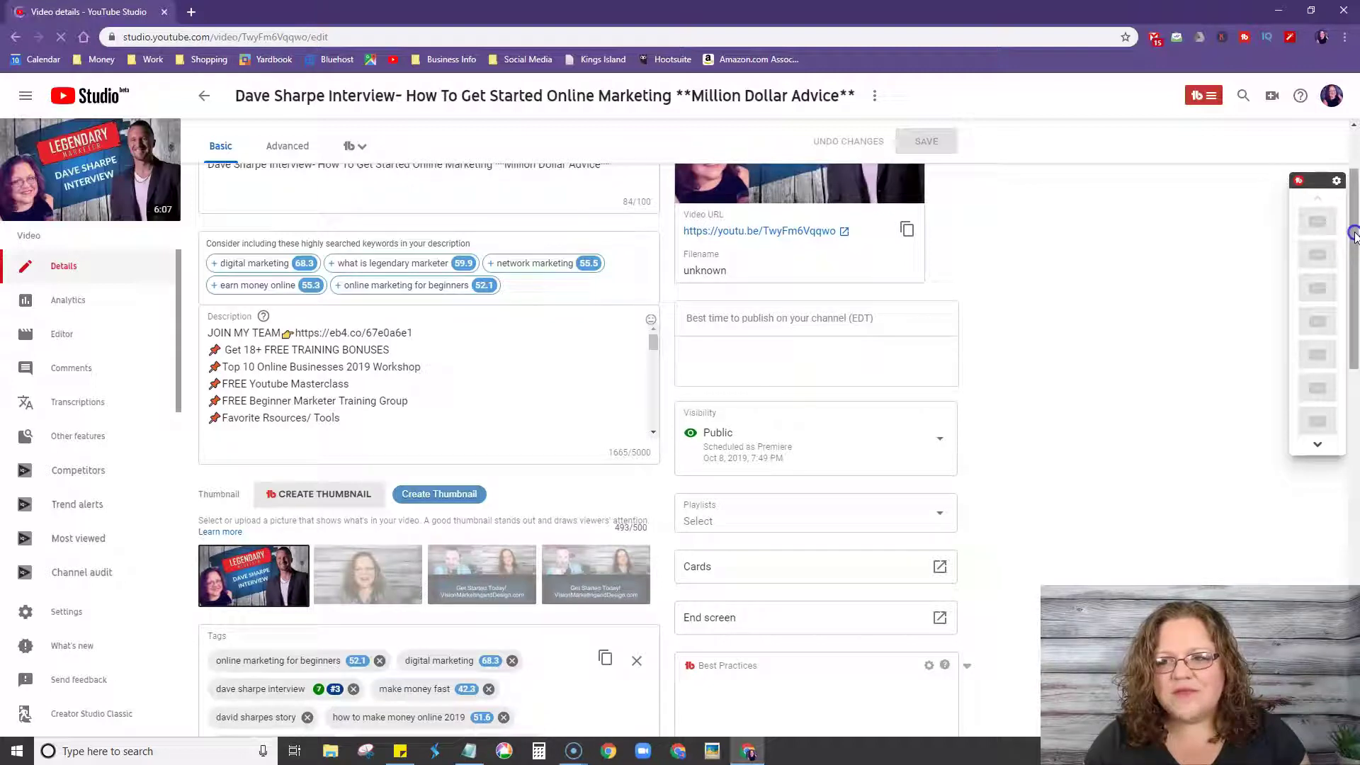
scroll(1354, 182, up, 2)
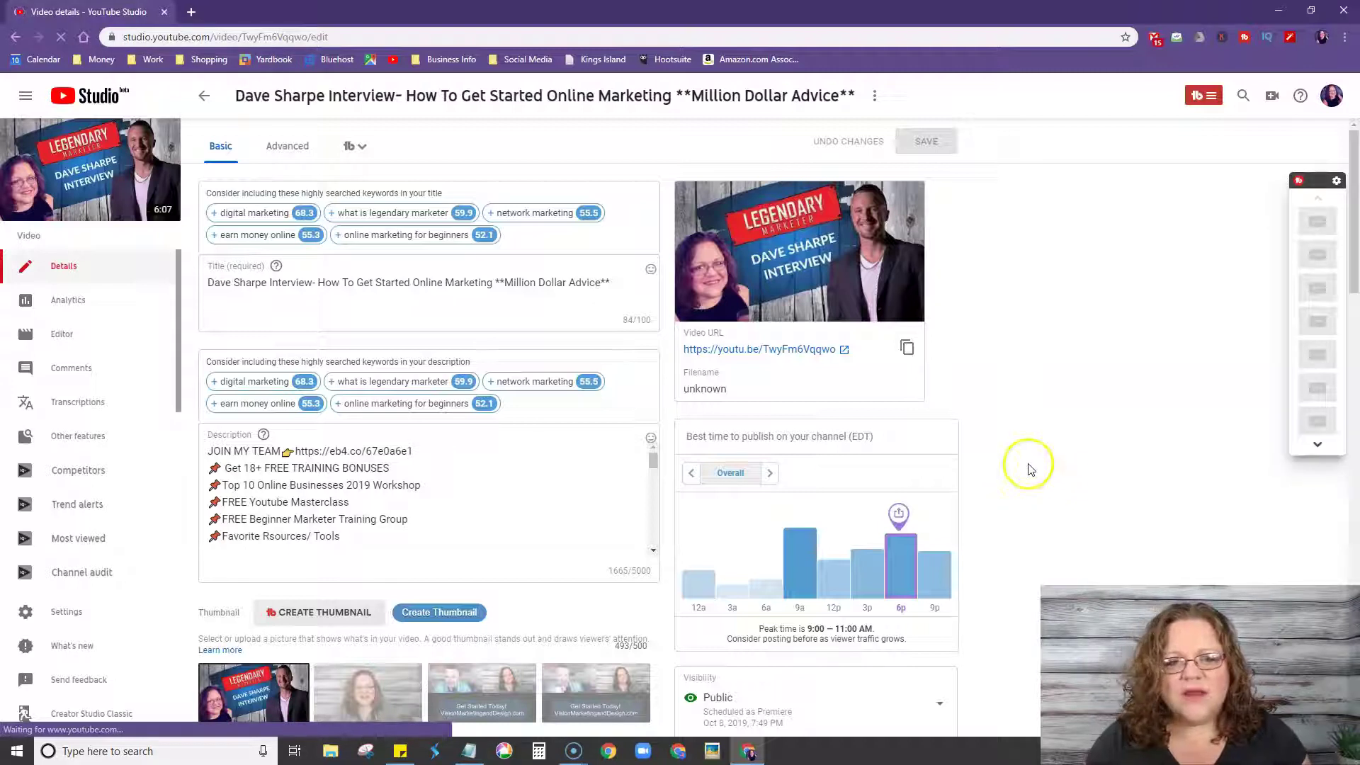
click(1019, 428)
click(1038, 422)
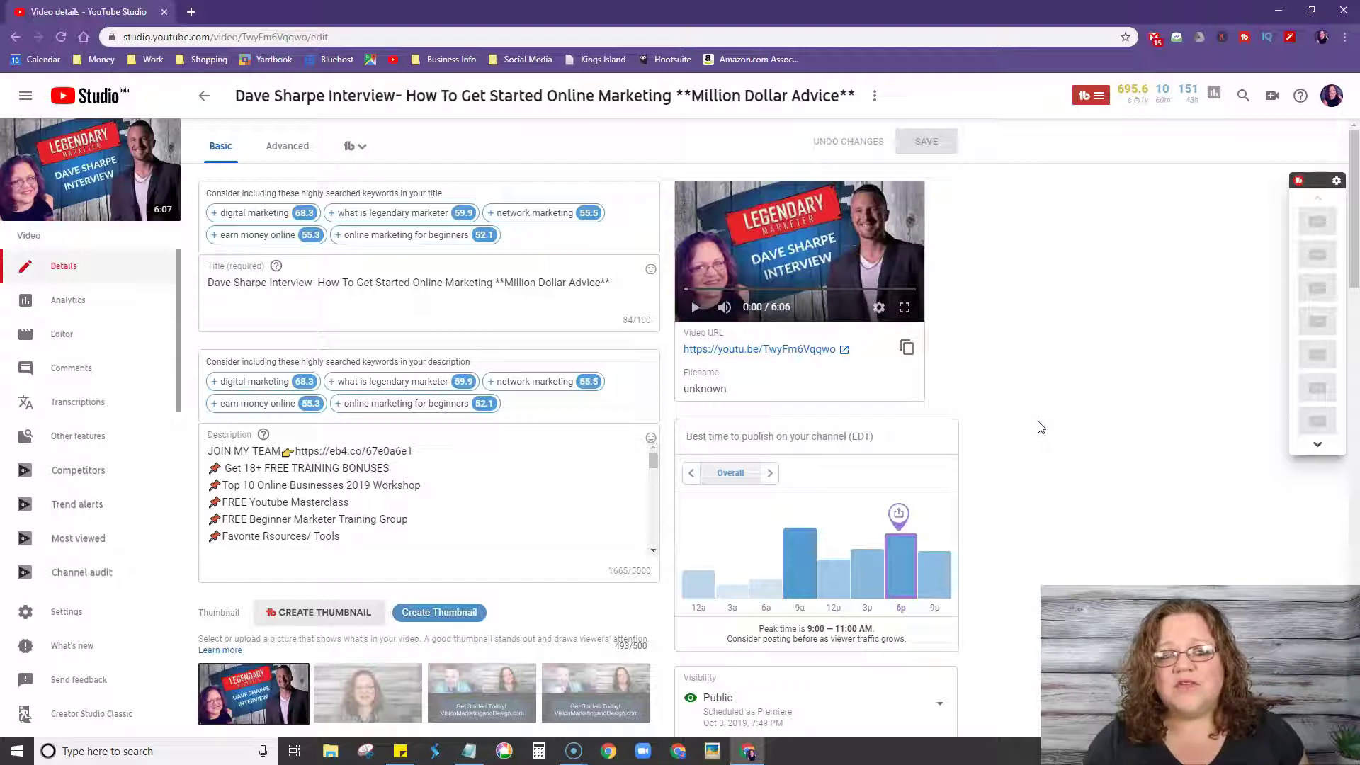
click(1049, 401)
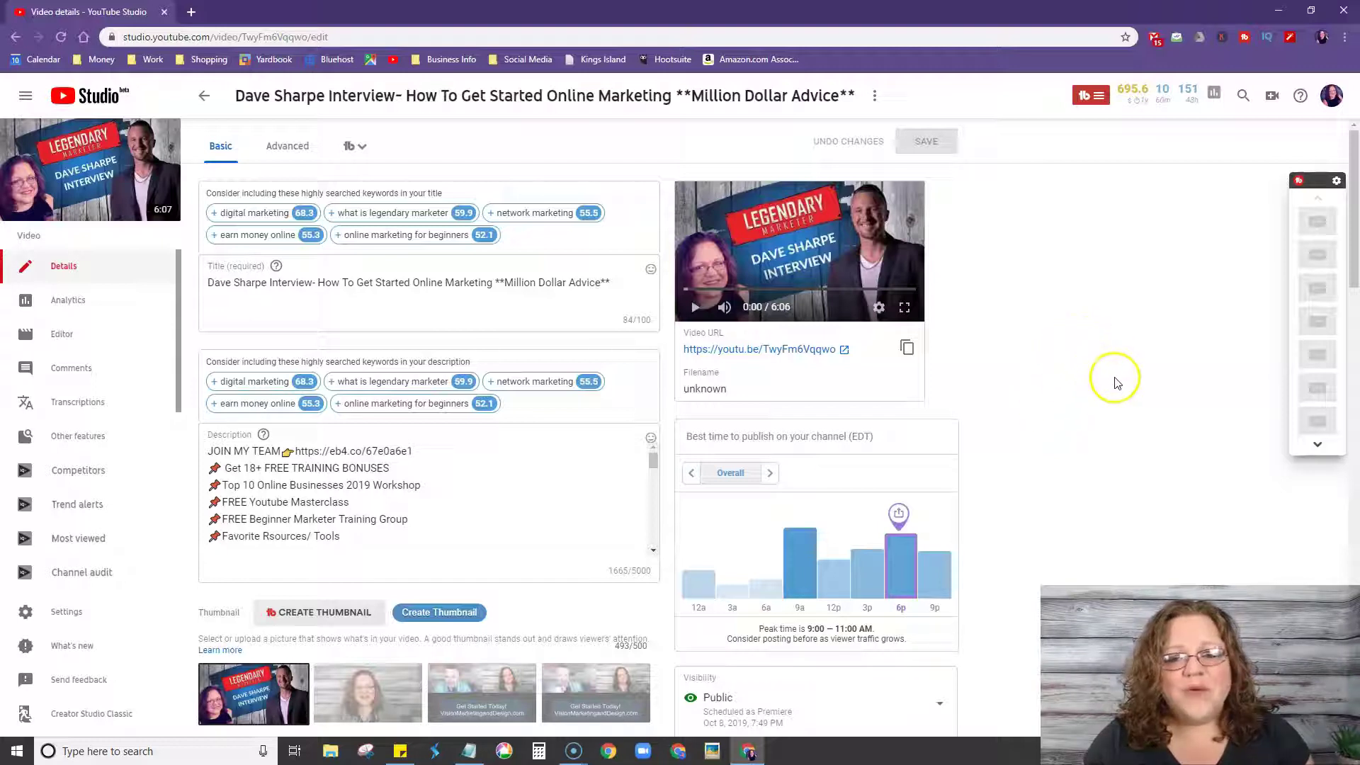
Open the video's end screen editor and view the element types that can be added.
drag(1355, 184, 1355, 298)
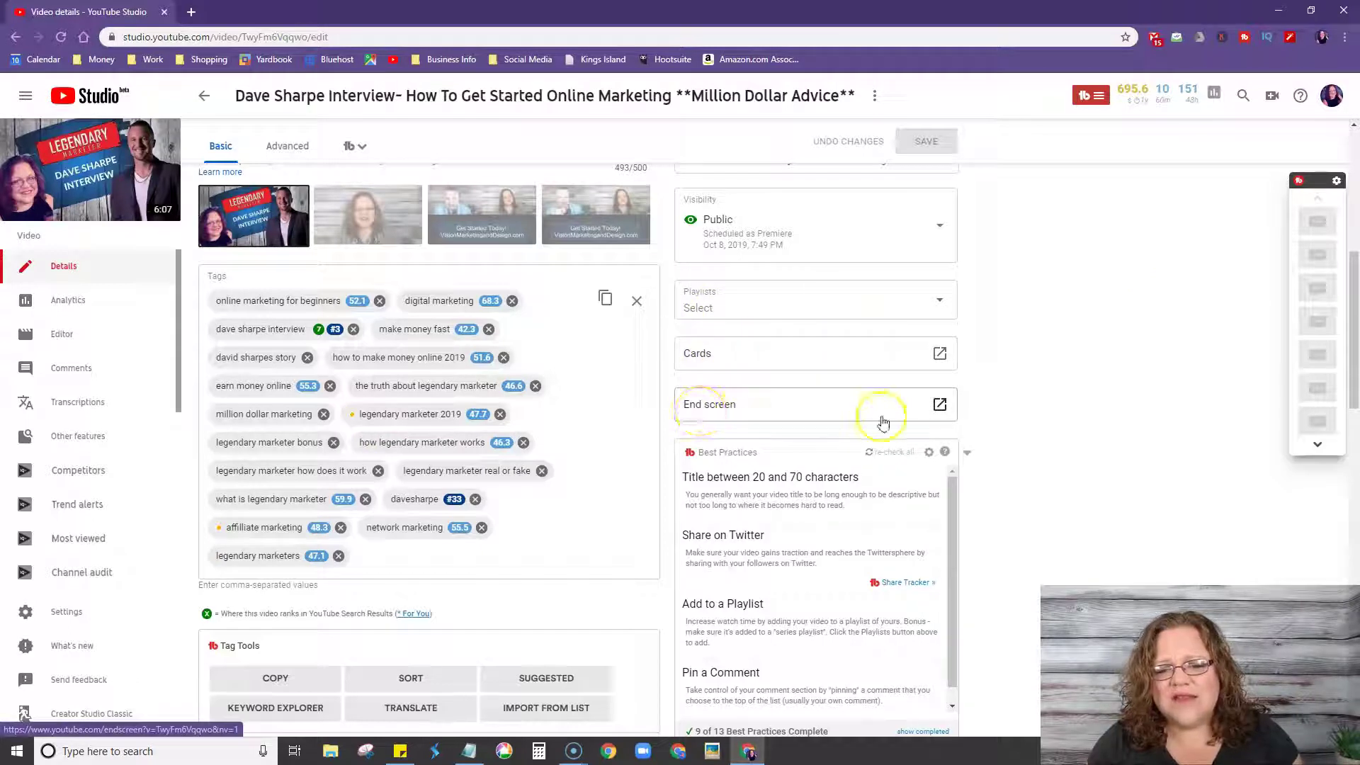
click(939, 406)
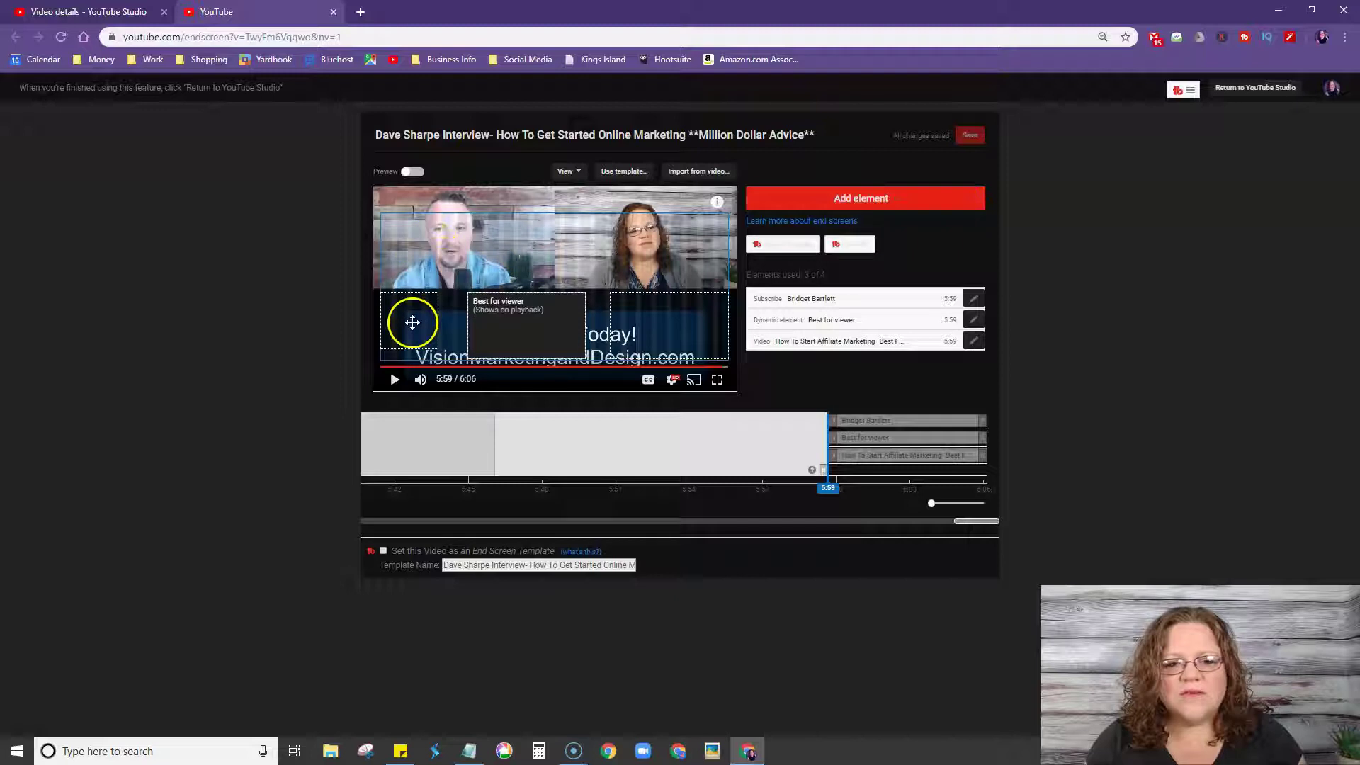
click(883, 199)
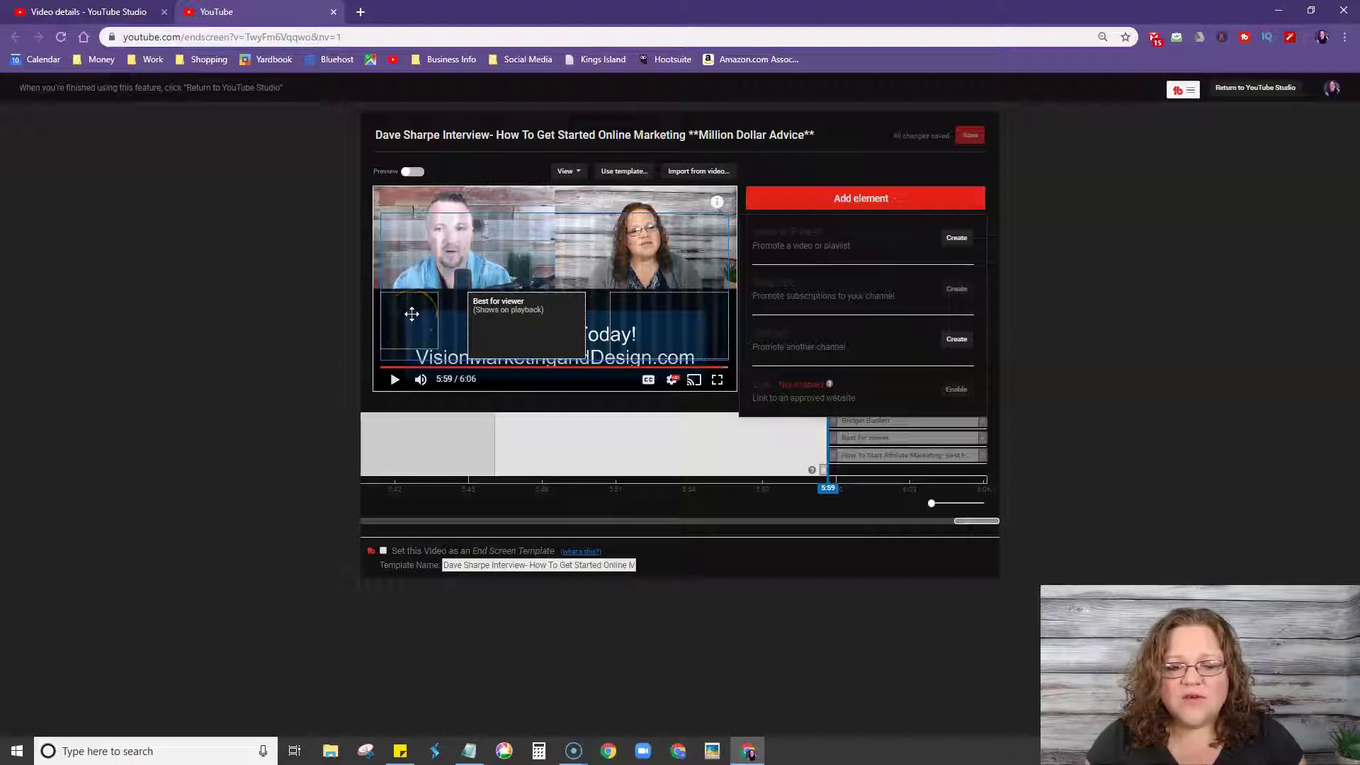
click(508, 321)
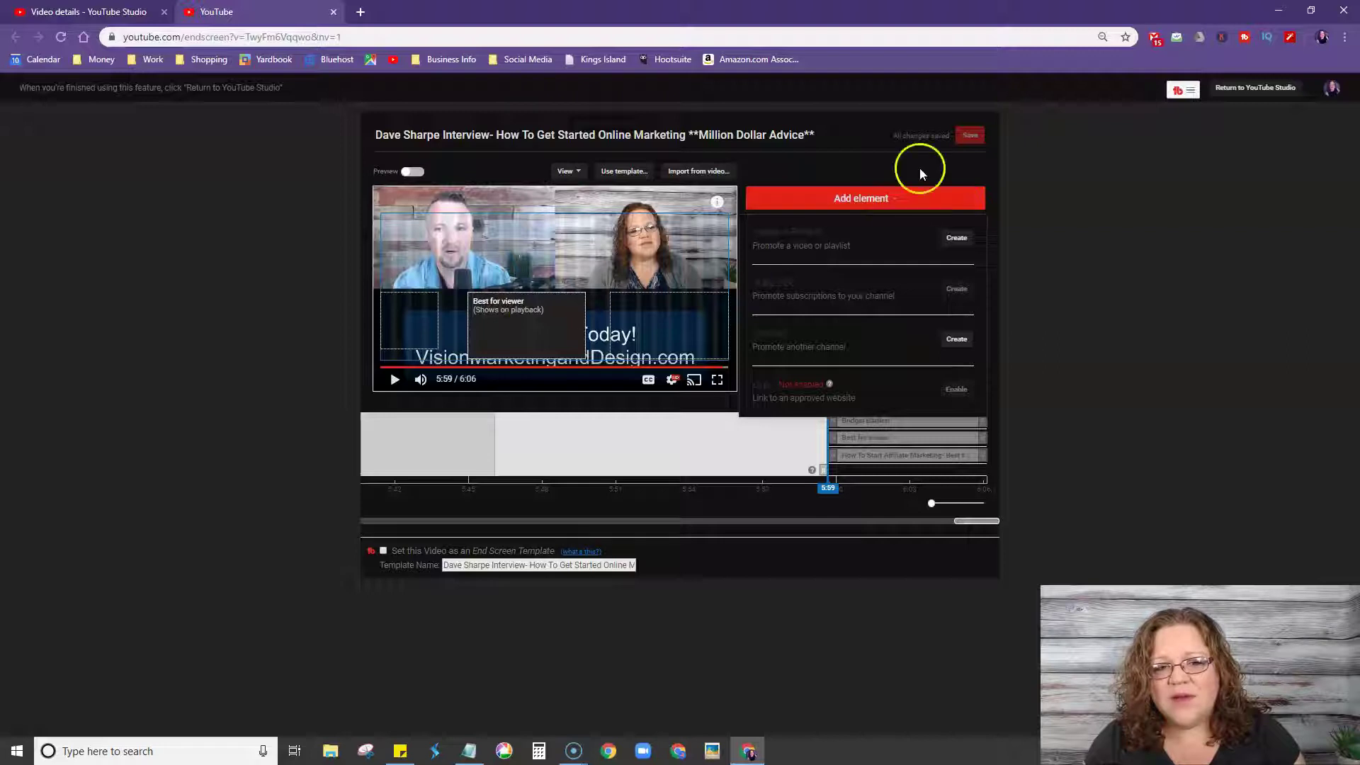
click(872, 197)
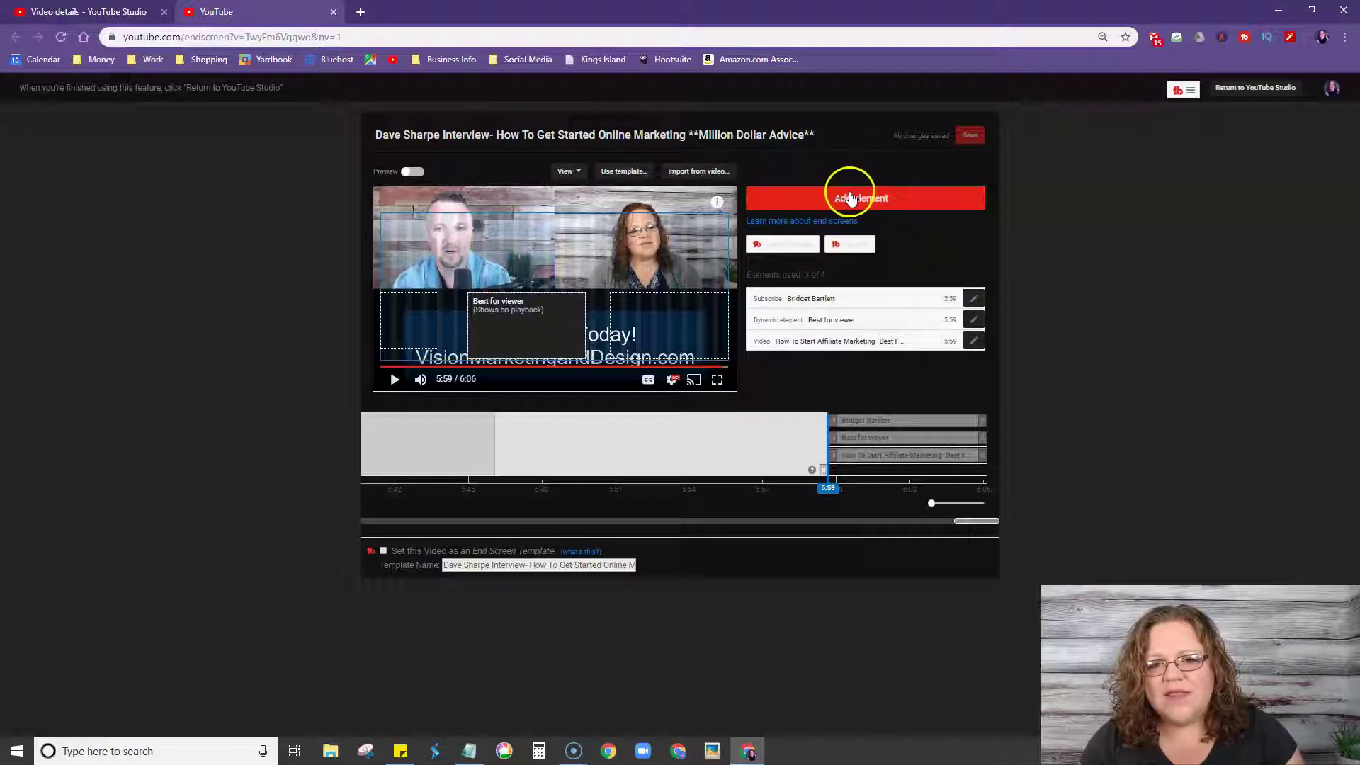
Try to add another "Best for viewer" video element to the end screen.
click(871, 199)
click(961, 239)
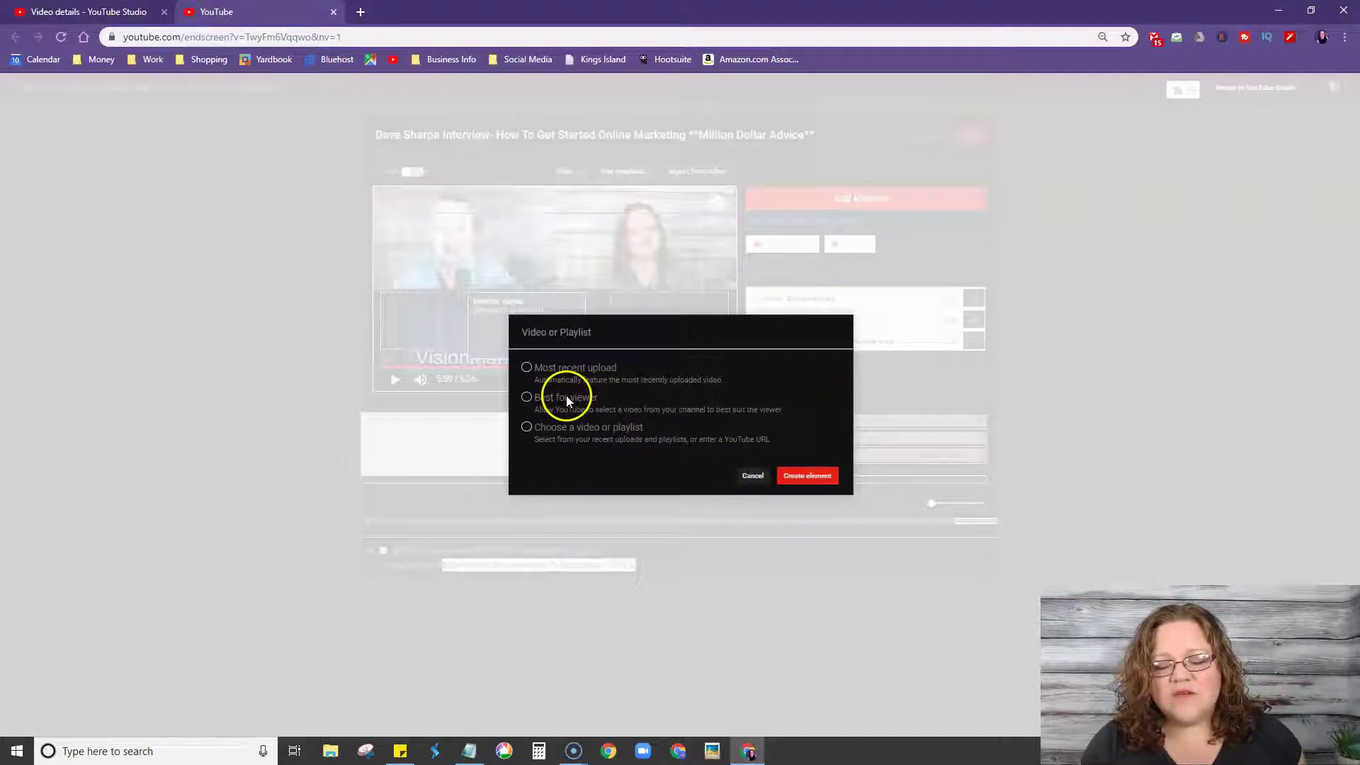
click(793, 475)
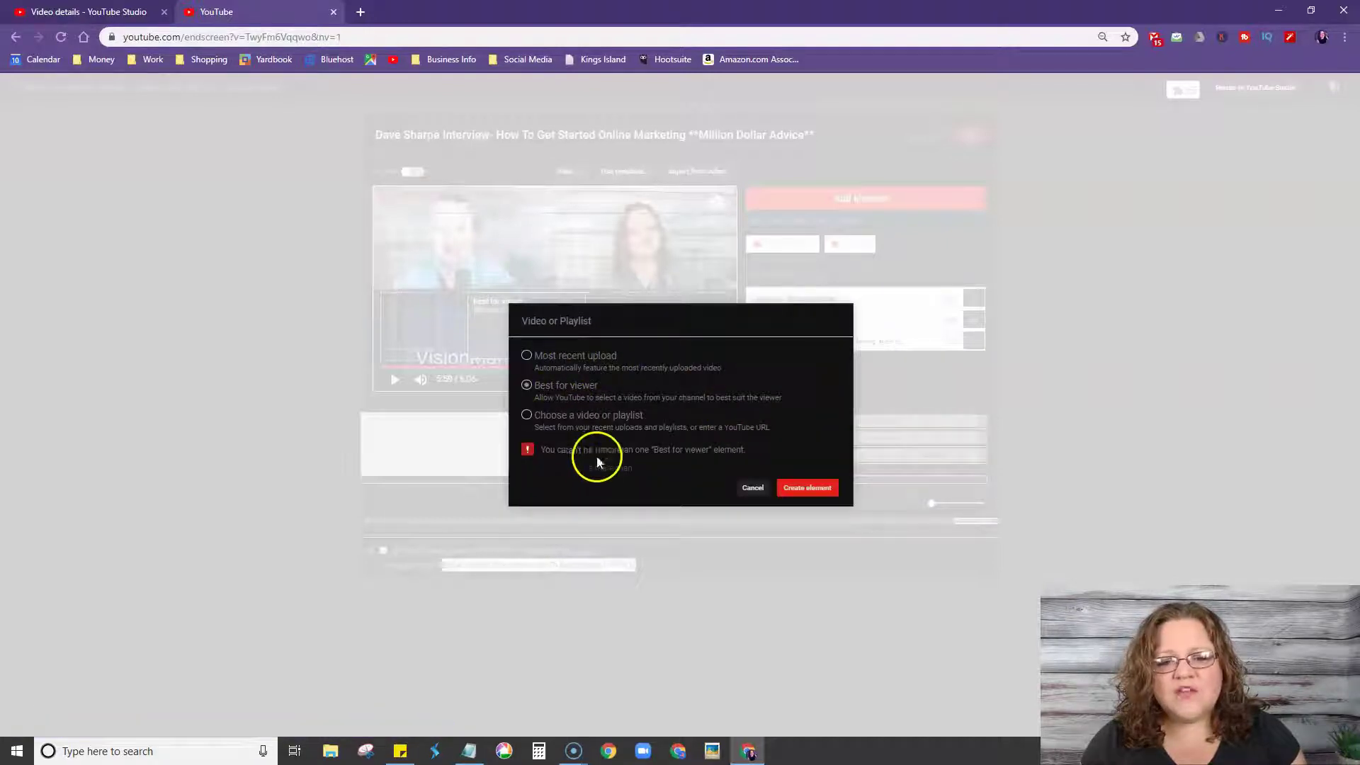
click(753, 489)
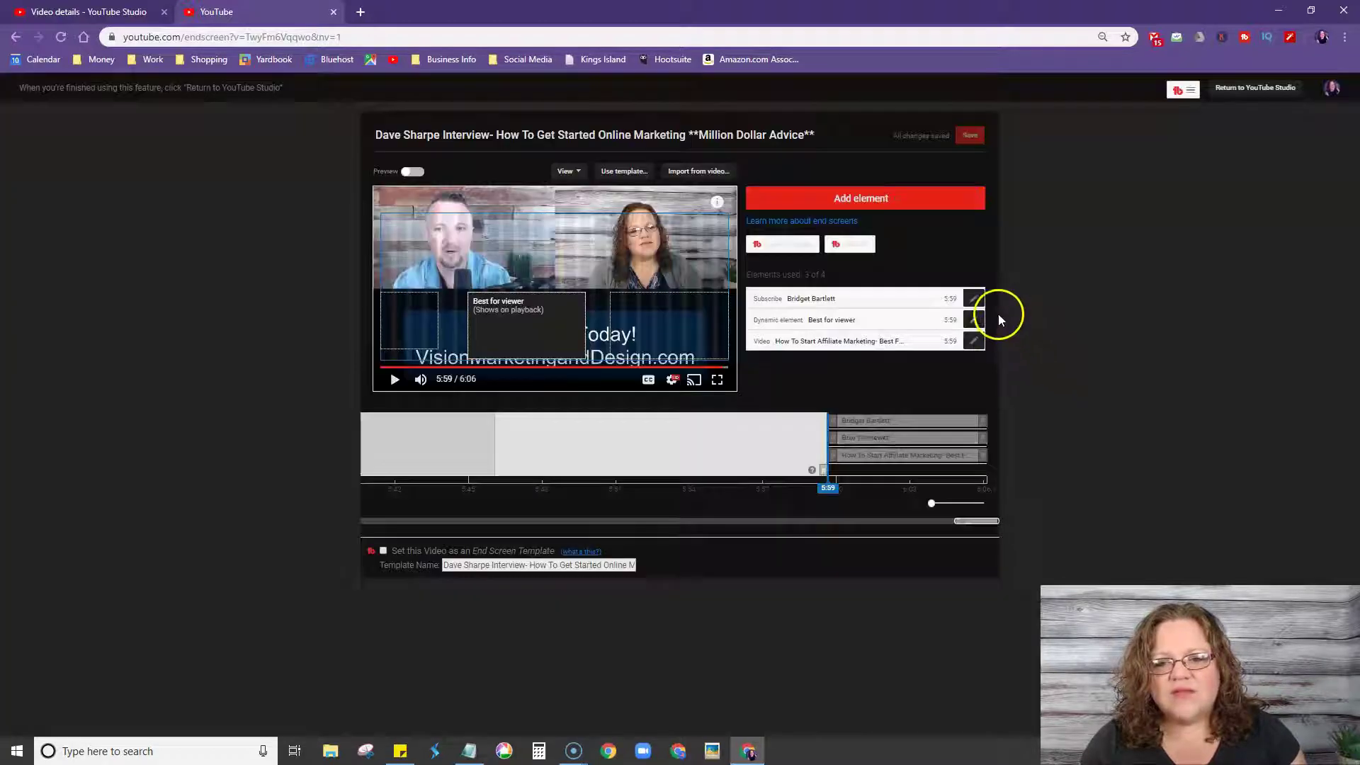
Open the deletion prompt for the end screen's Subscribe element and cancel it to keep the element.
click(976, 299)
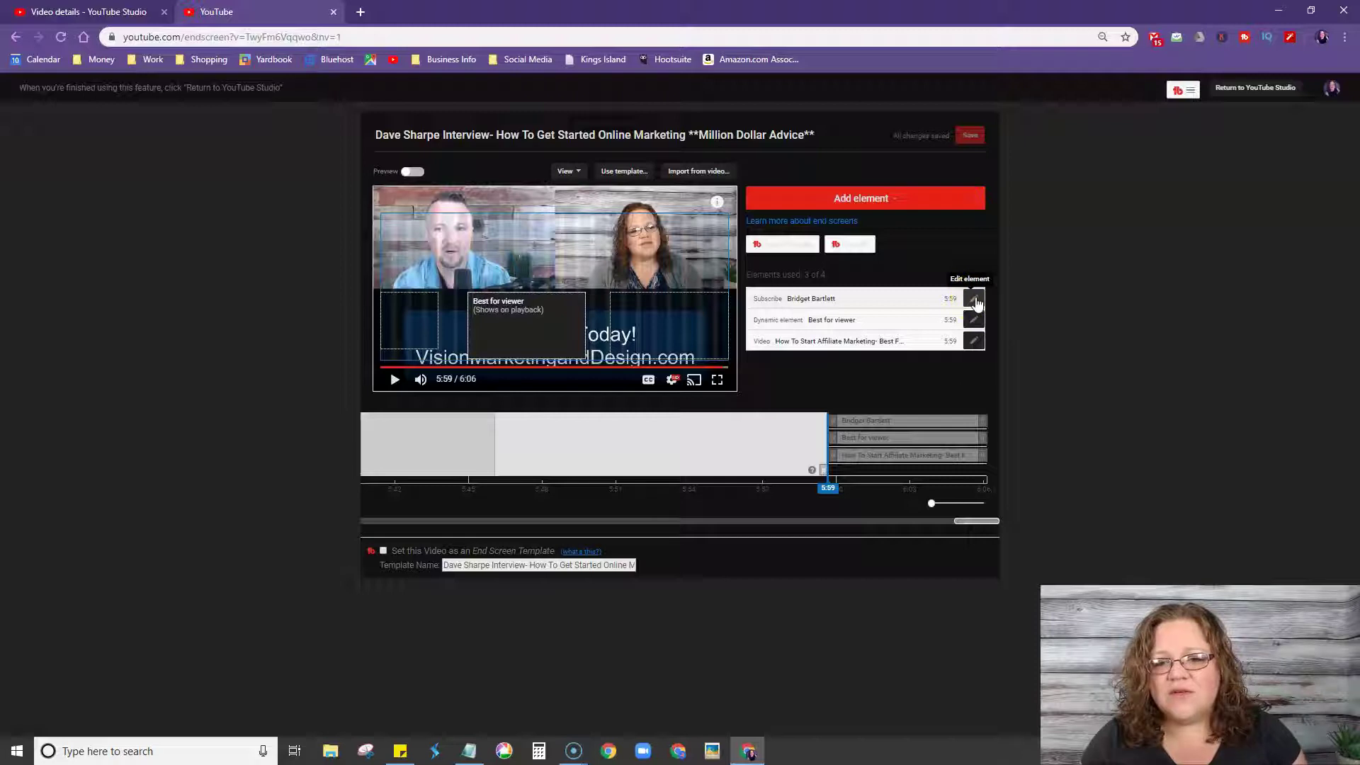
click(976, 299)
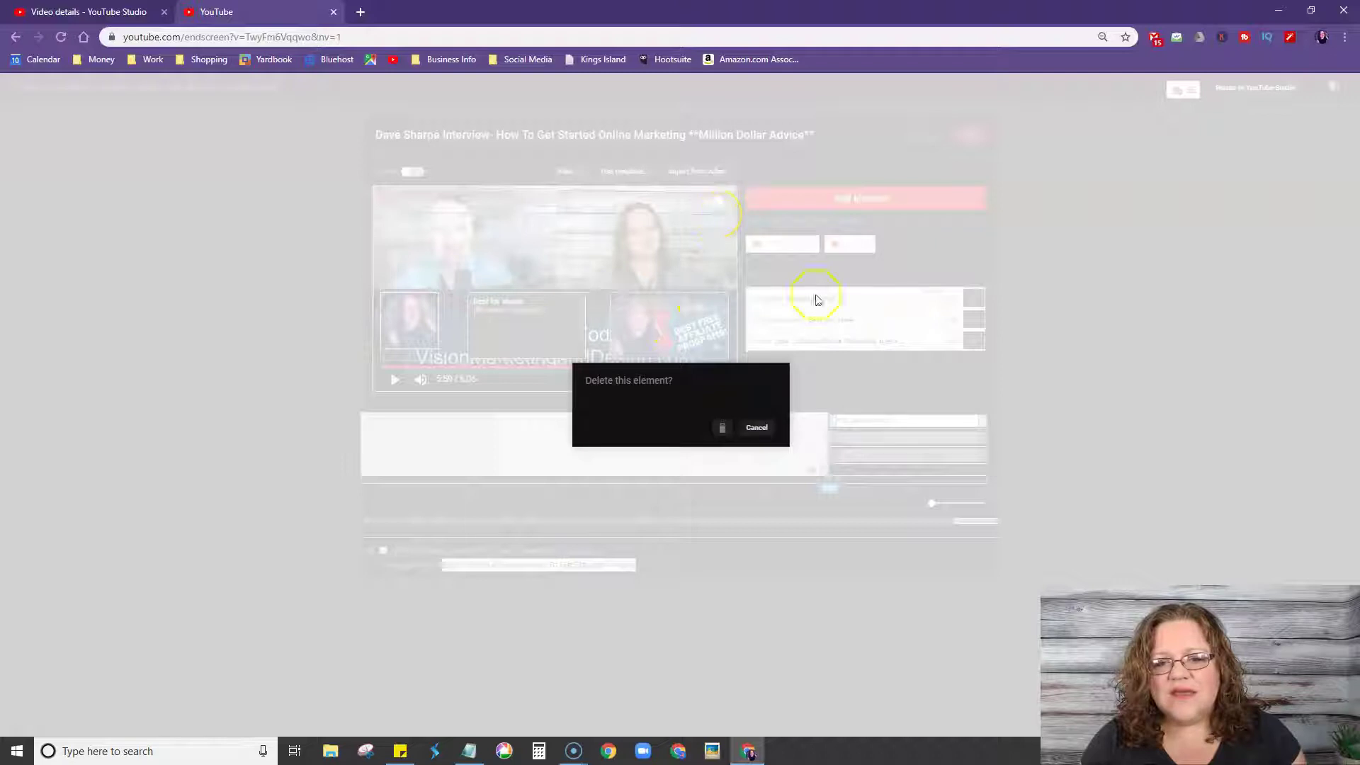
click(757, 428)
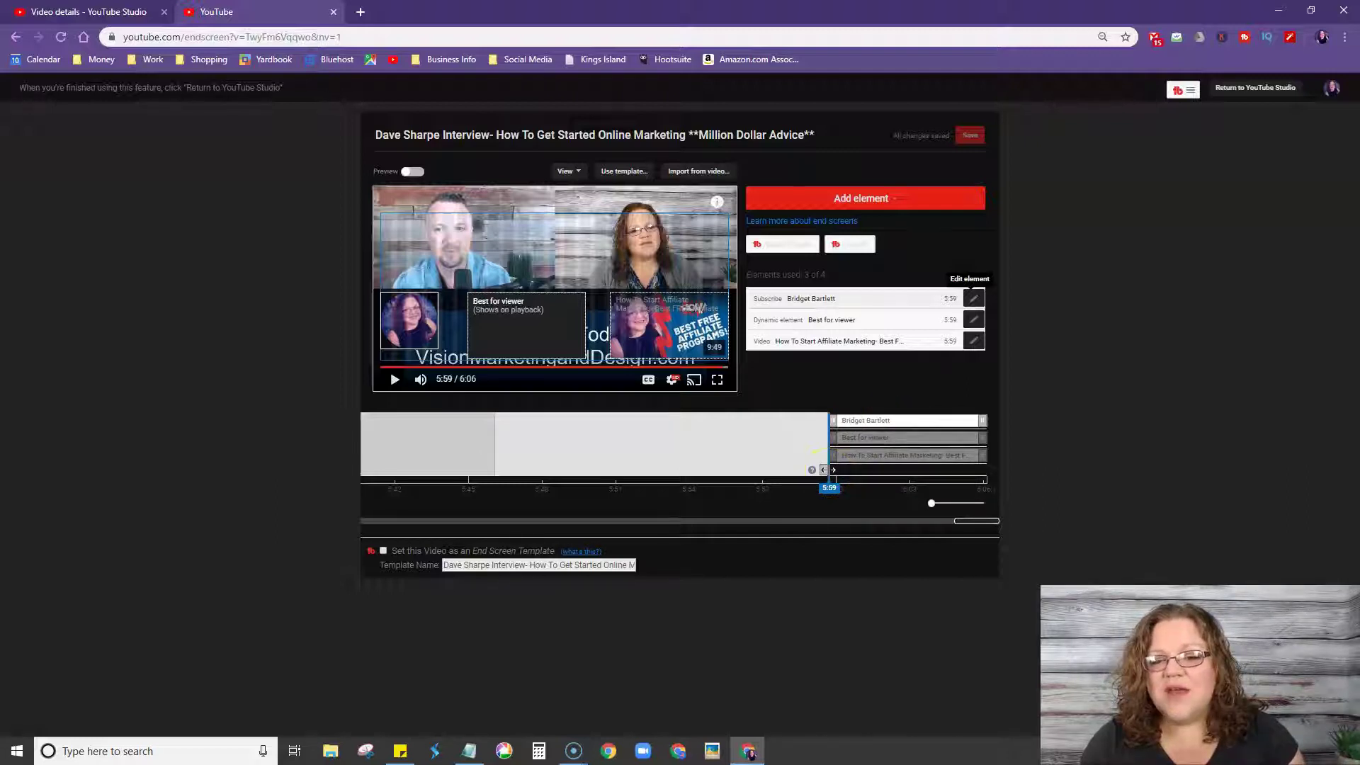
click(1111, 427)
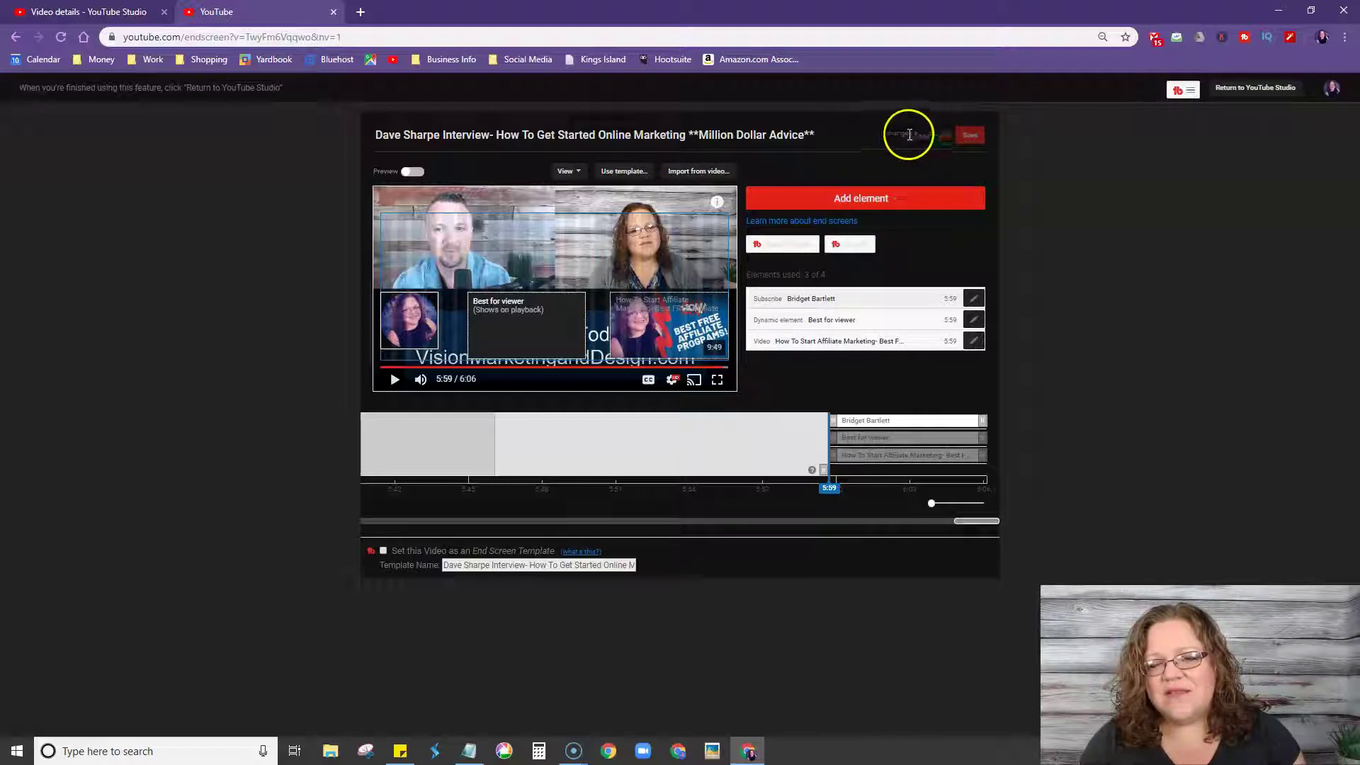
Save the end screen and switch to the same video's cards editor.
click(970, 135)
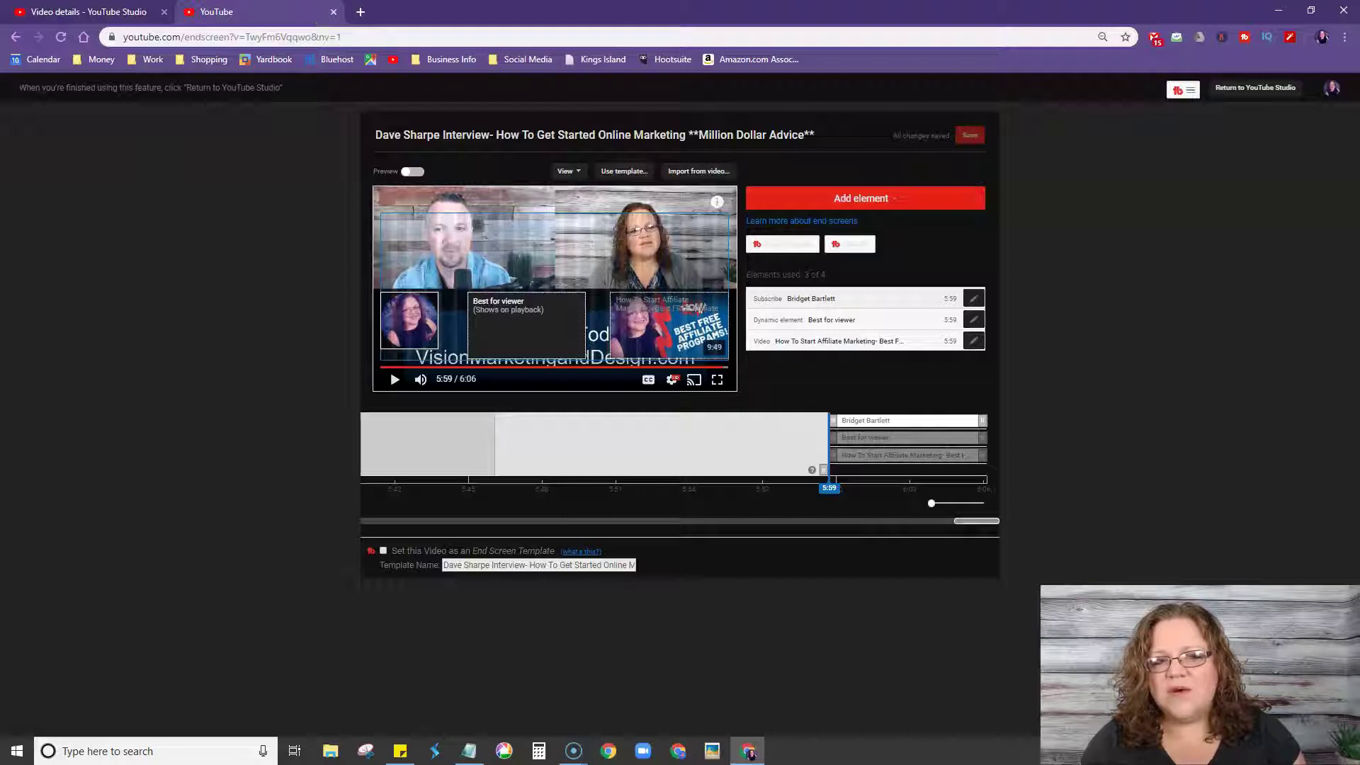
click(333, 12)
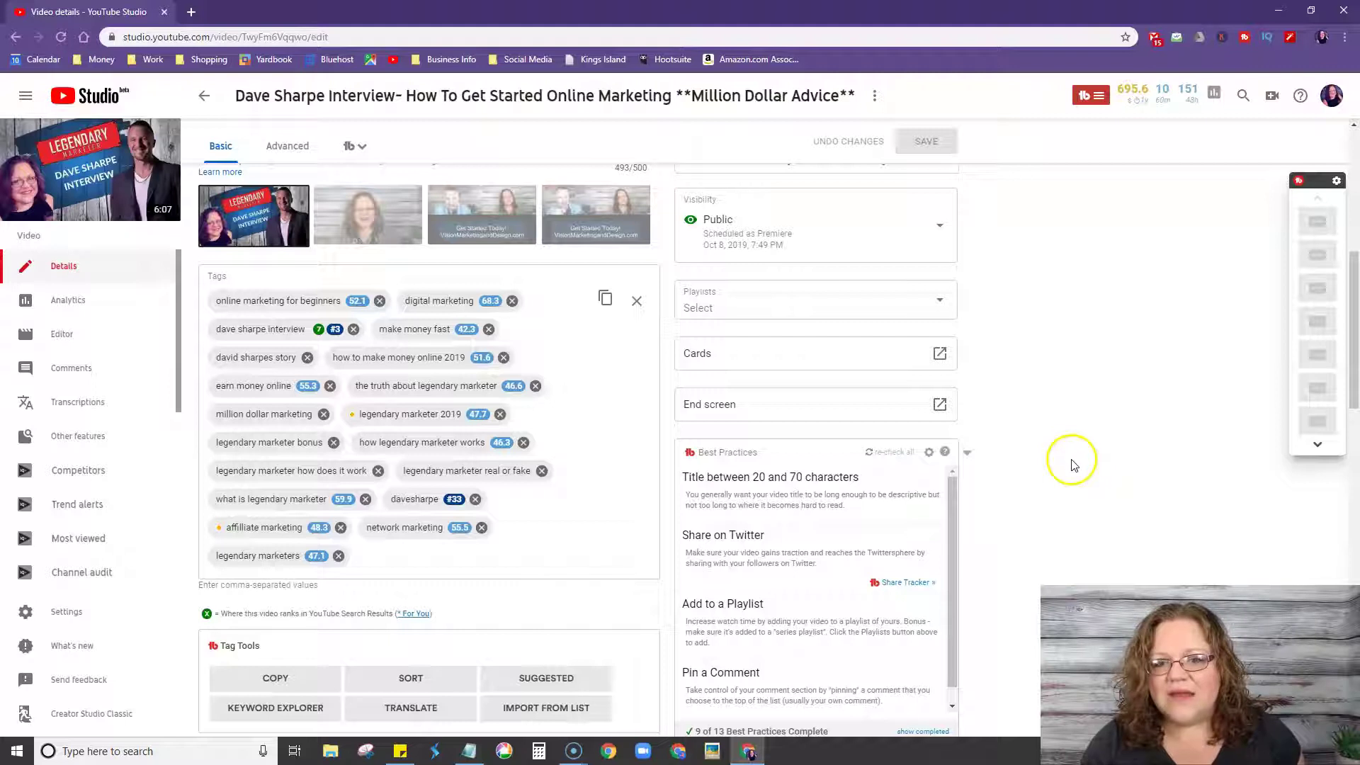
click(940, 354)
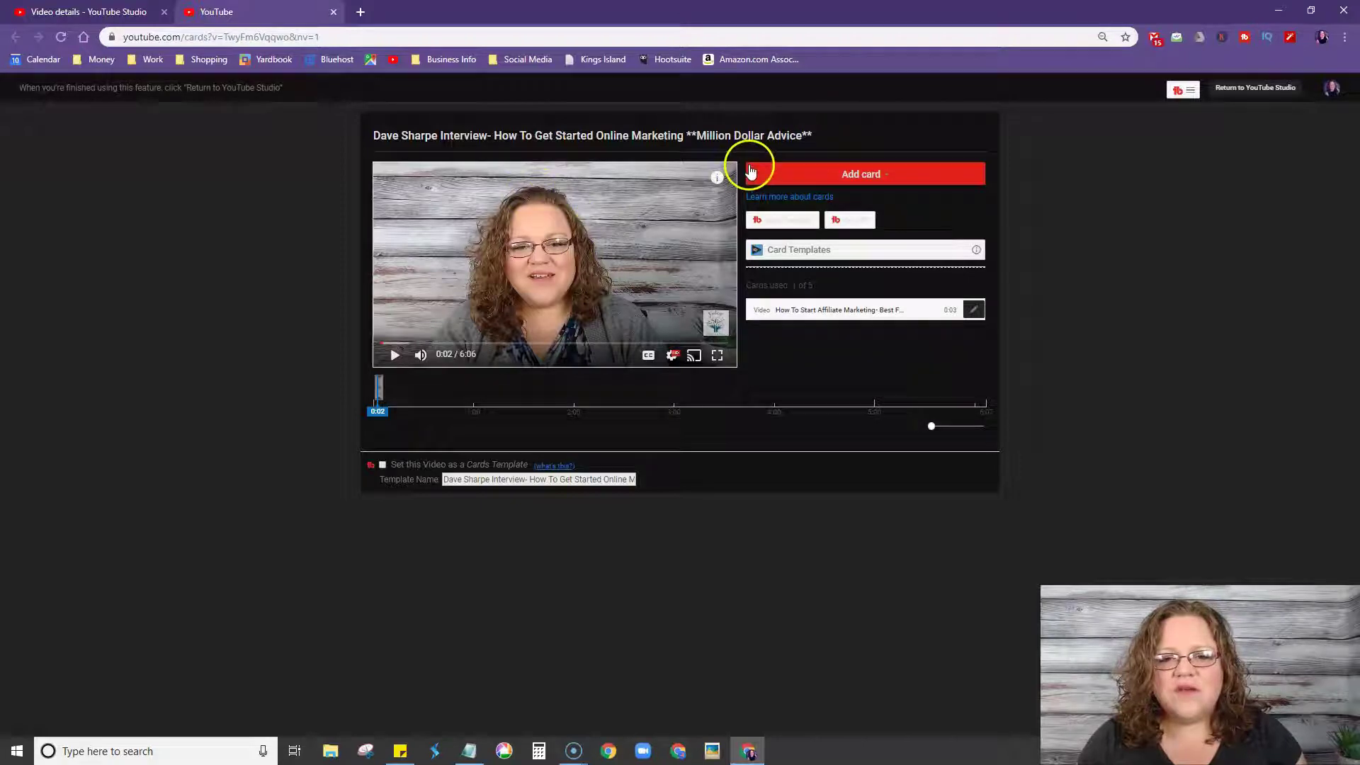
mouse_move(717, 177)
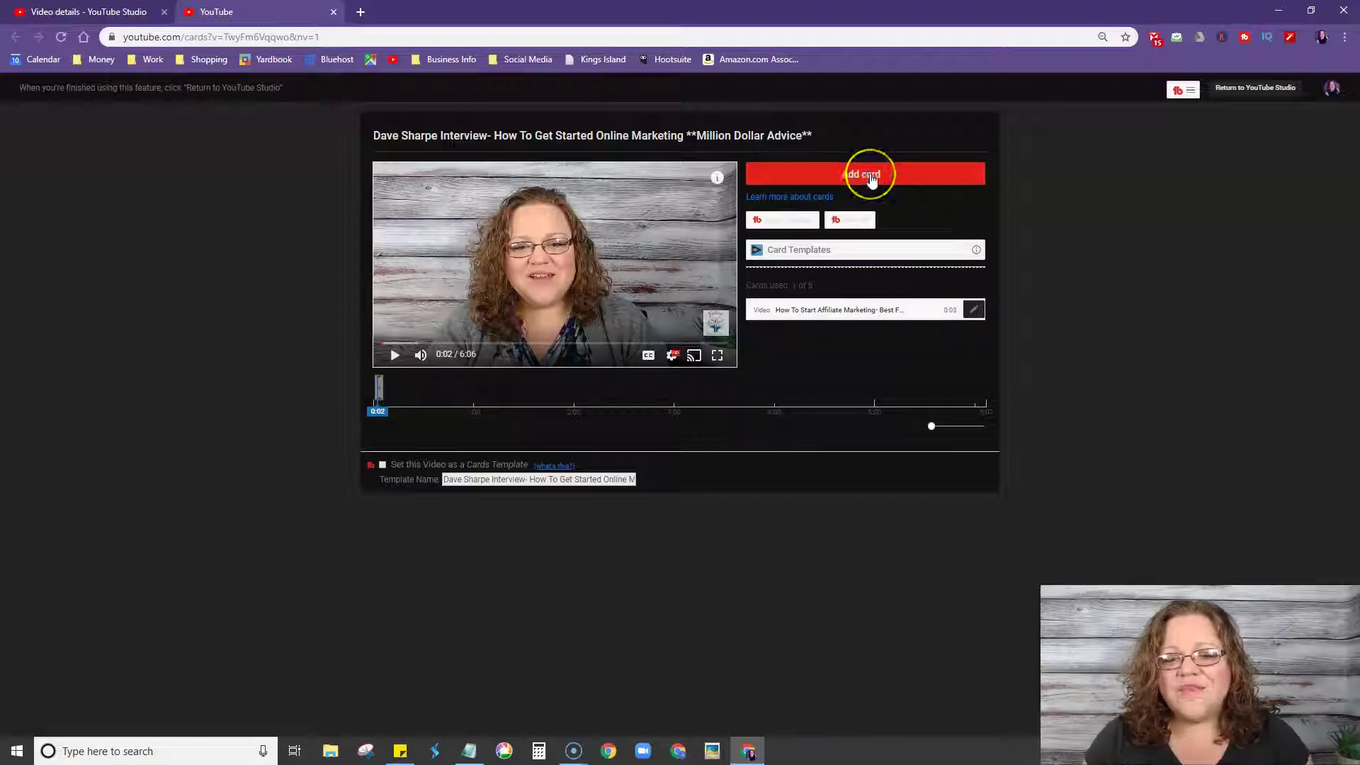
Add a video card that links to the upload "Plan and Create Social Media For Beginners 2019**EASY**".
click(871, 176)
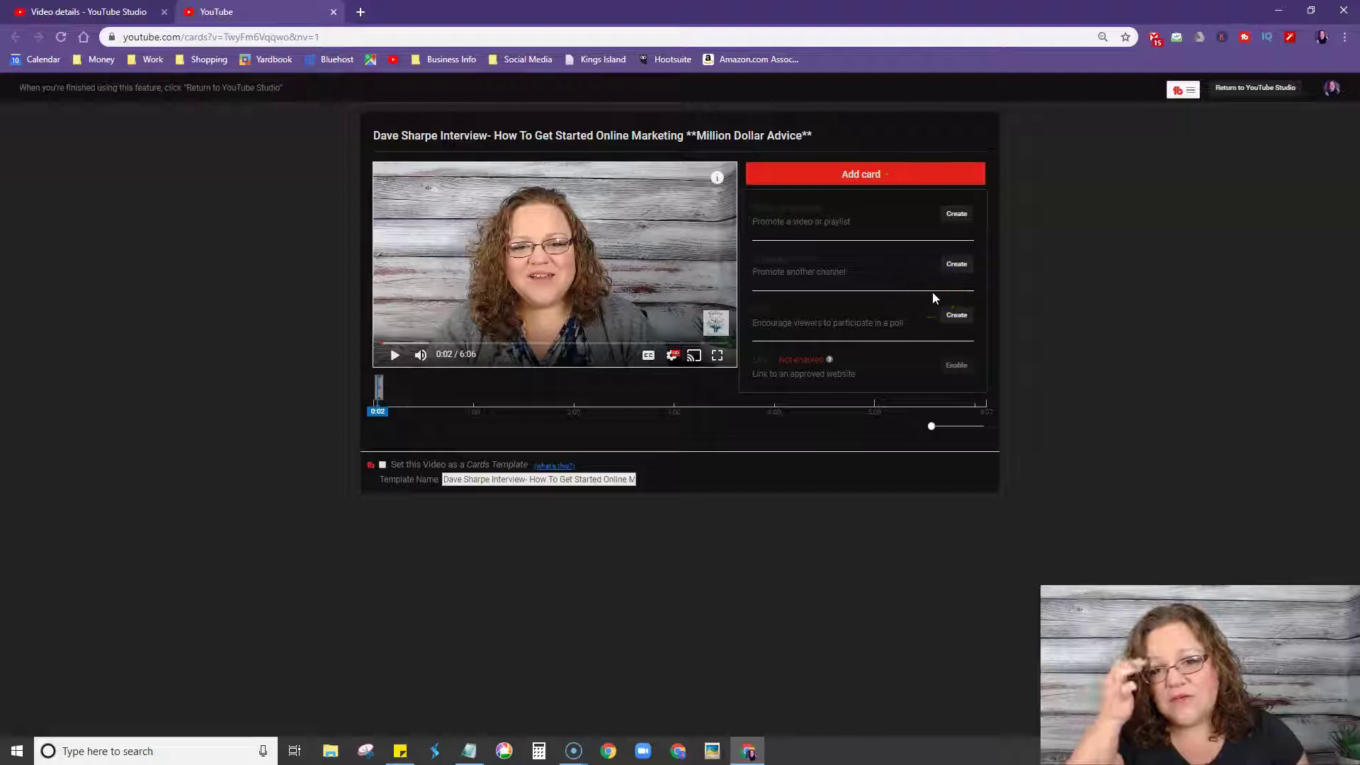
click(955, 215)
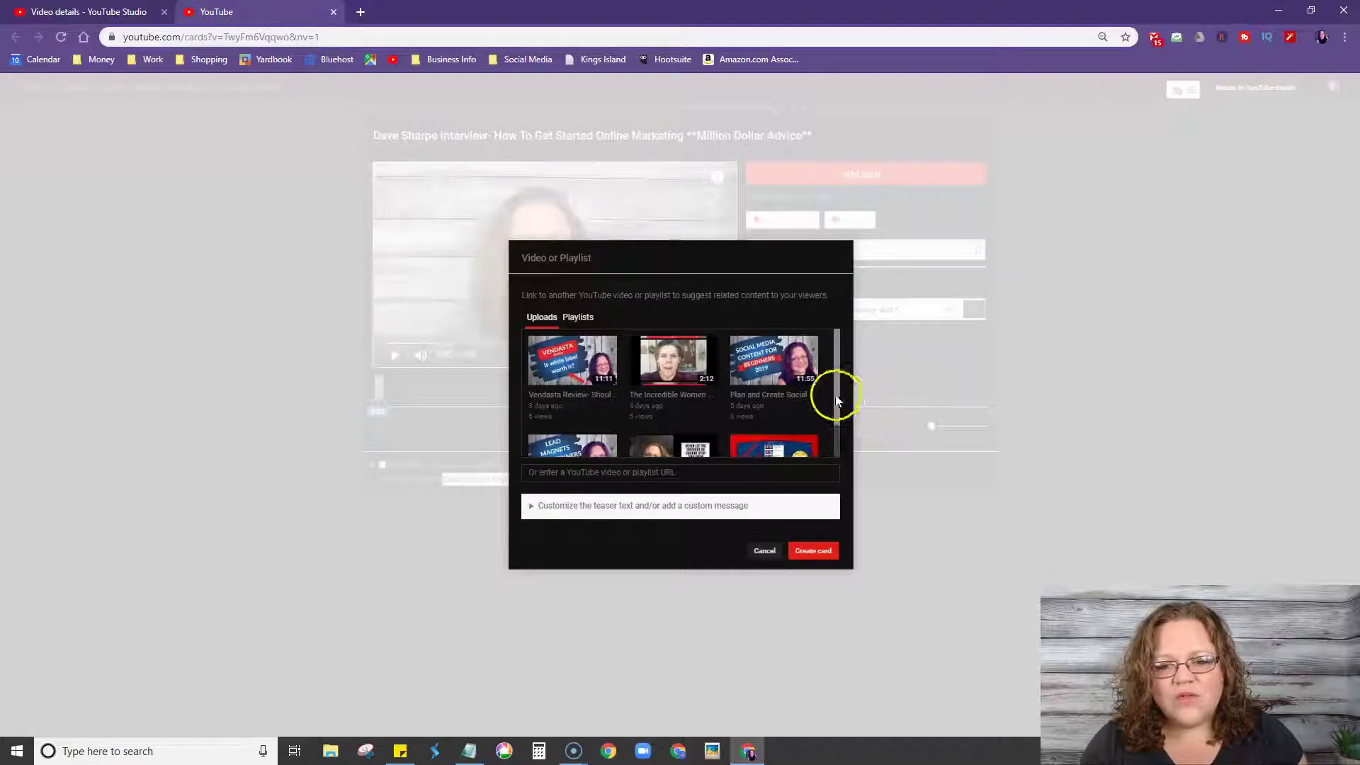
scroll(837, 418, down, 5)
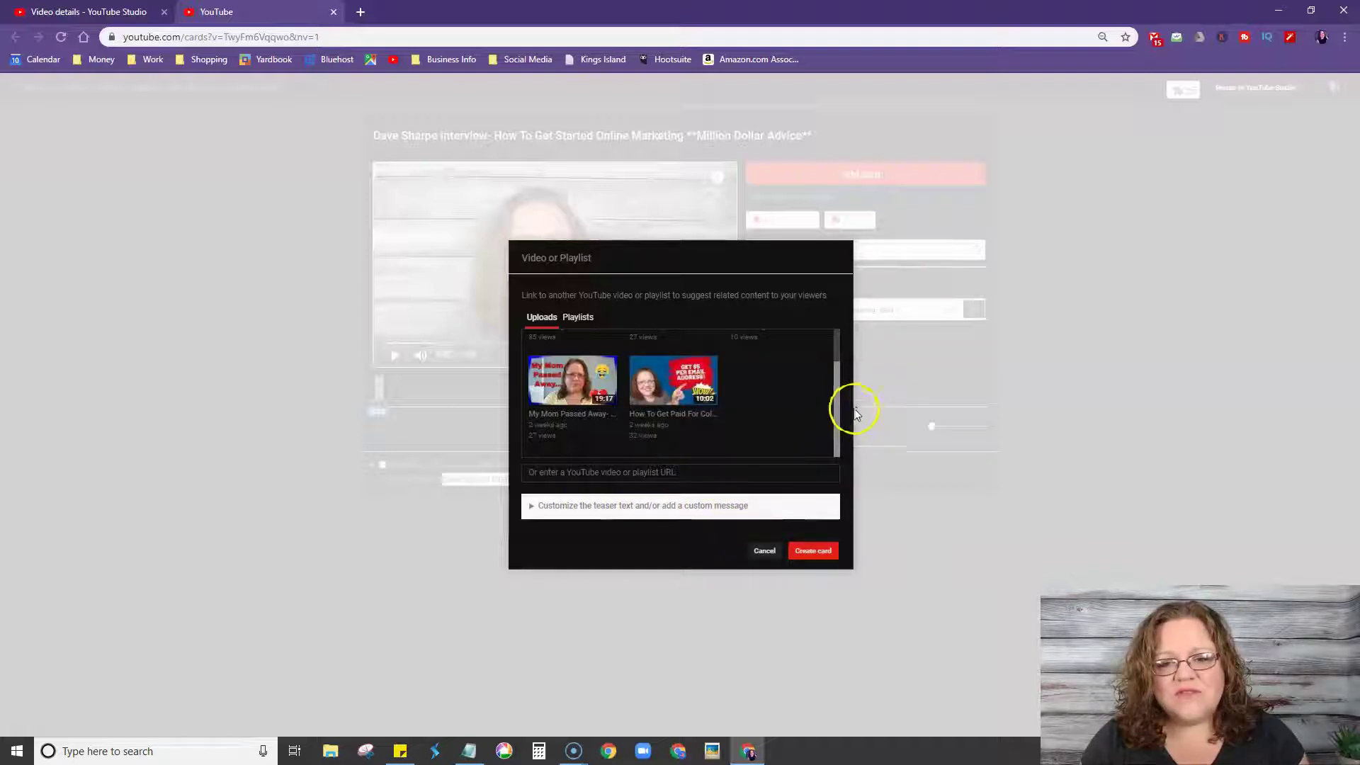
scroll(838, 400, up, 3)
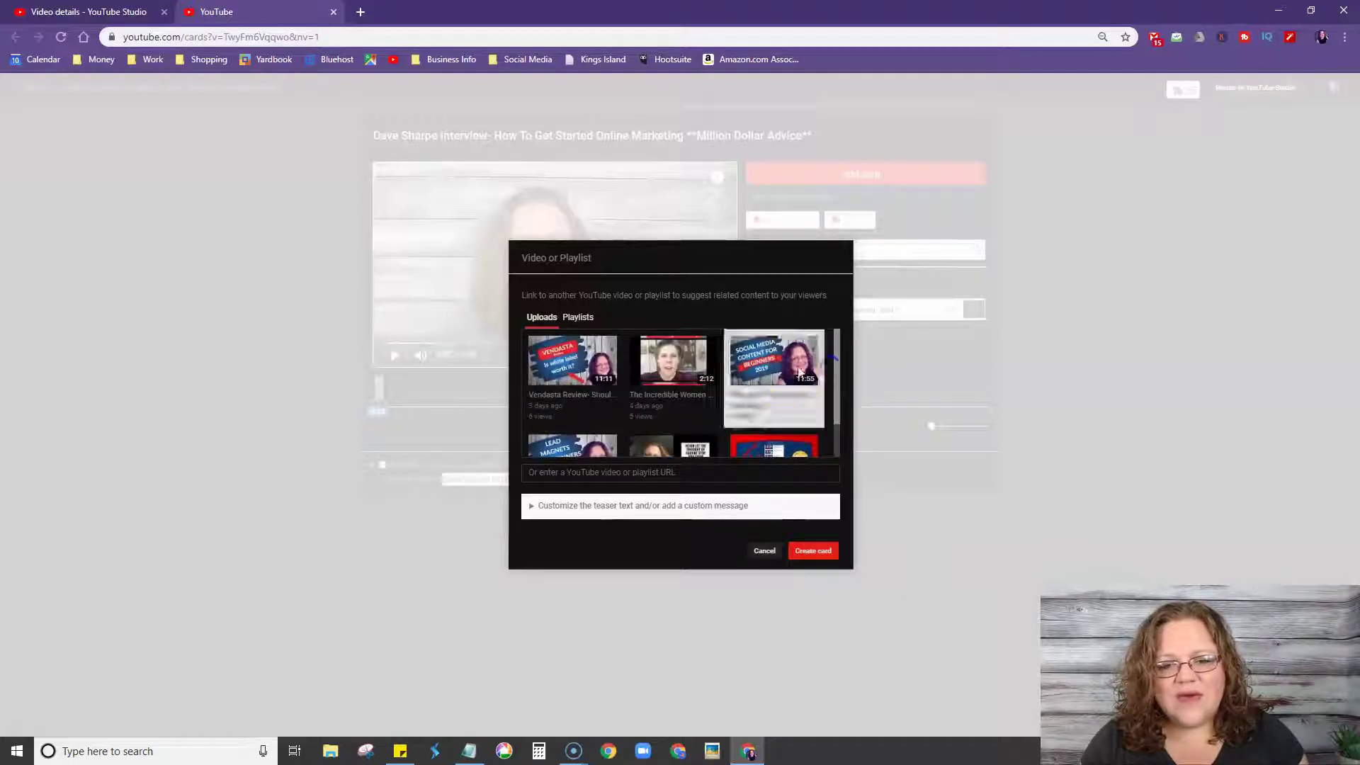
click(772, 365)
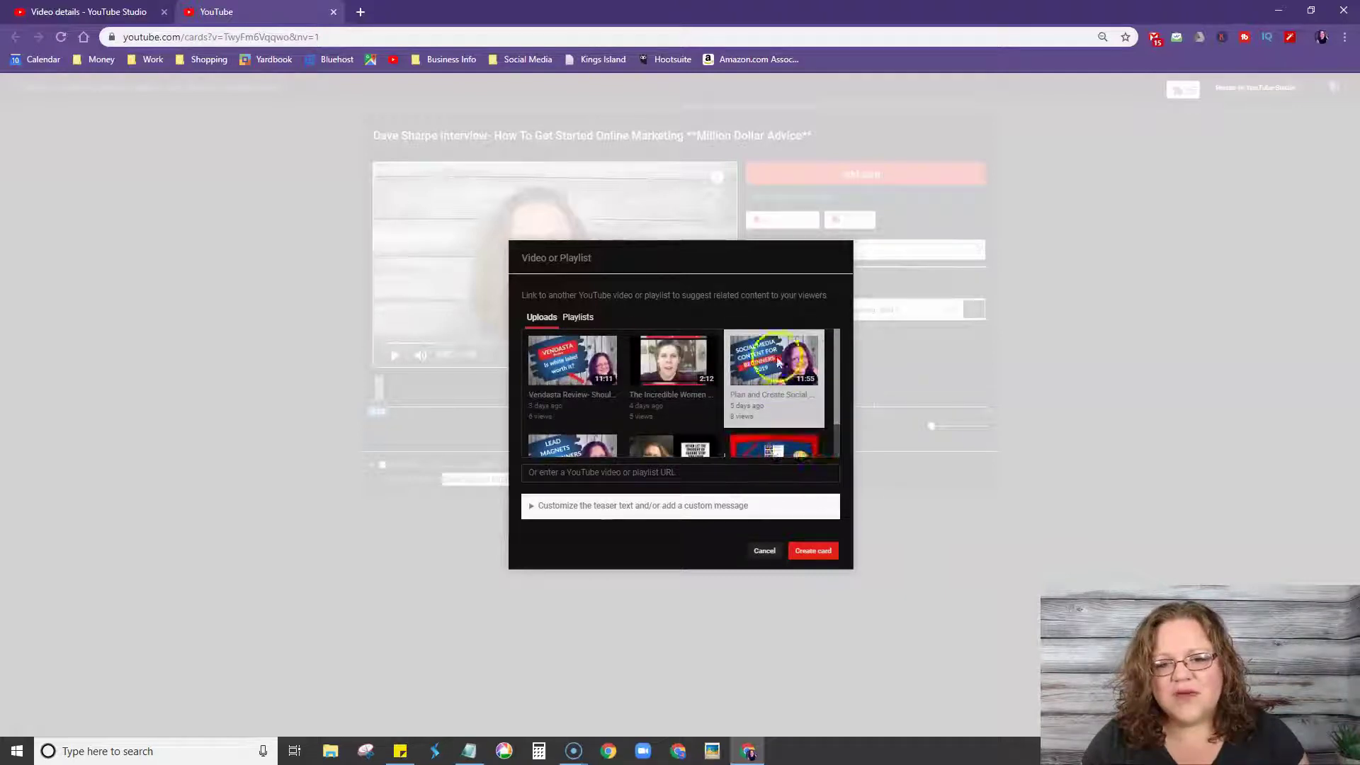
click(808, 551)
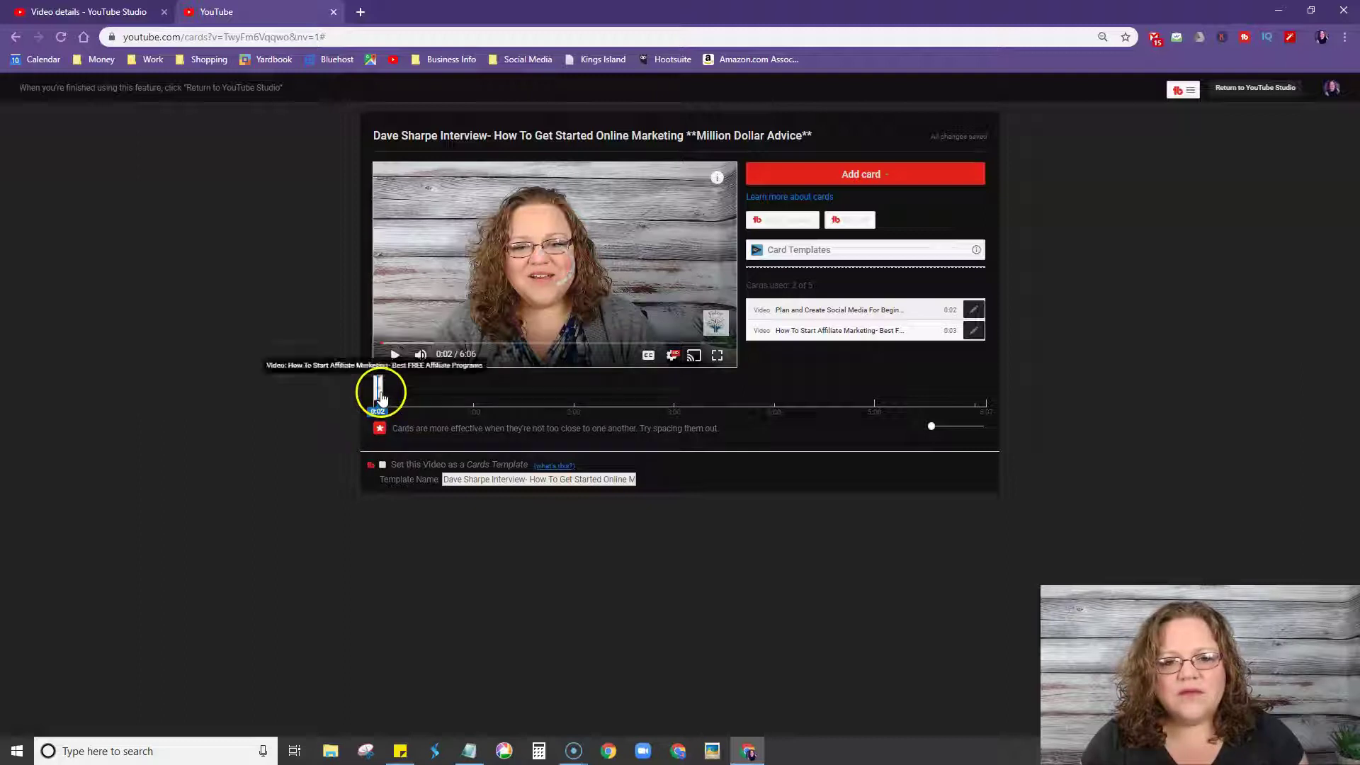
Space out the cards on the timeline: "How To Start Affiliate Marketing" at about 1:15, "Plan and Create Social Media" at about 3:56.
click(541, 398)
mouse_move(378, 388)
mouse_down()
mouse_move(477, 403)
mouse_move(500, 391)
mouse_up()
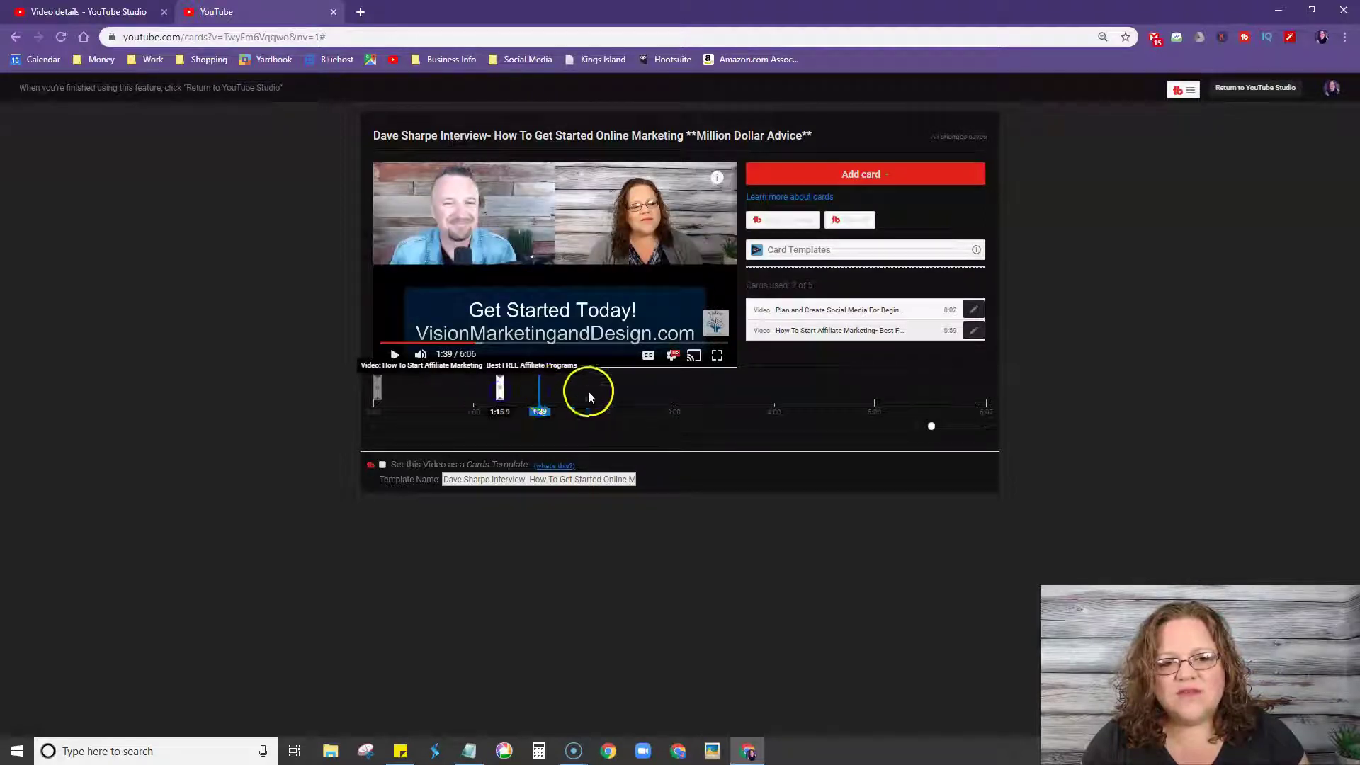
click(377, 388)
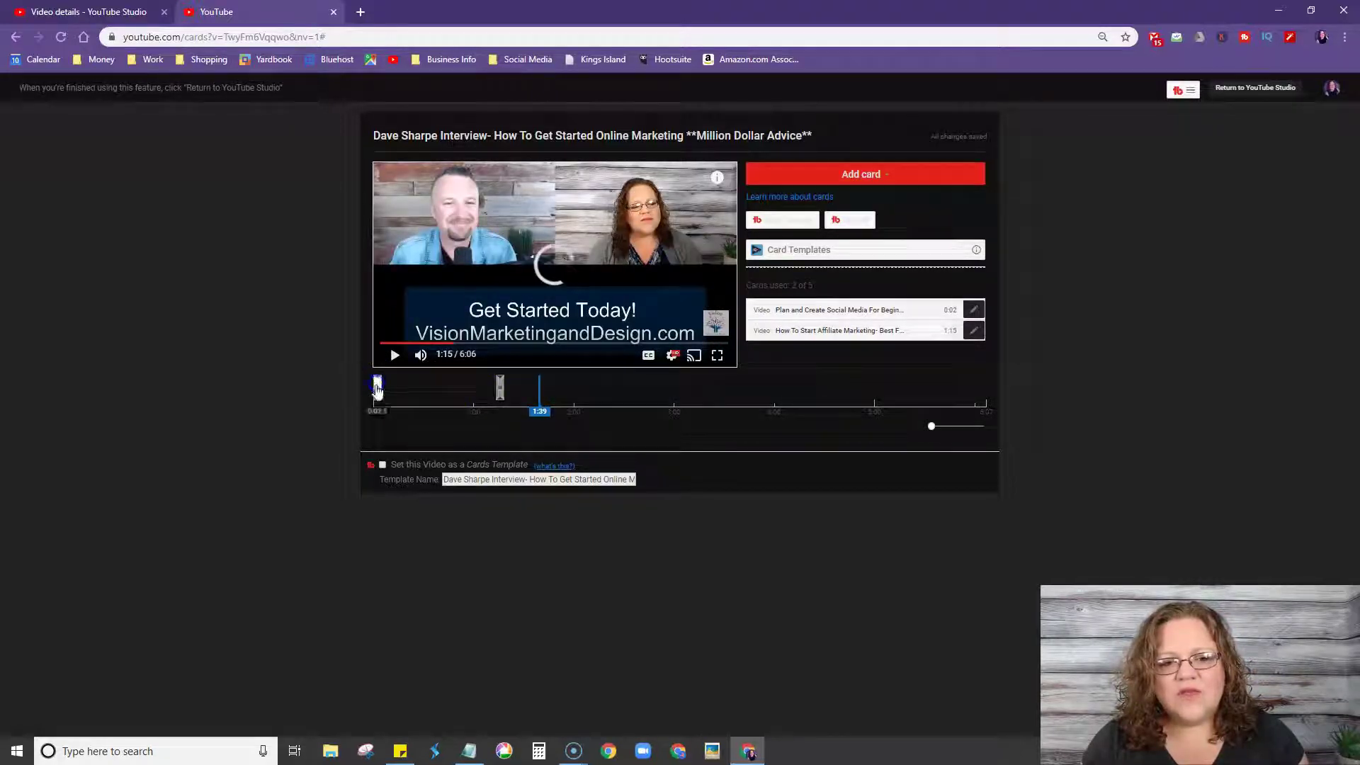
click(380, 389)
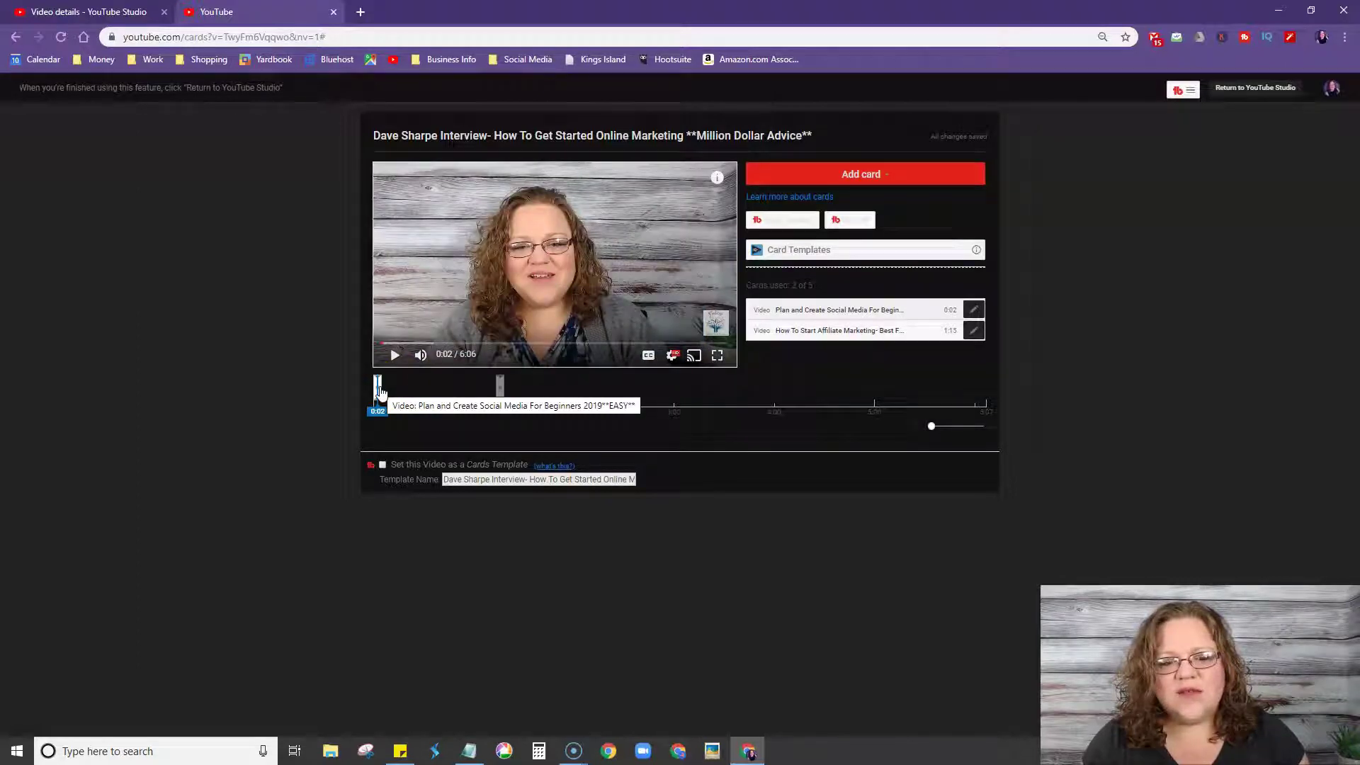
mouse_move(380, 389)
mouse_down()
mouse_move(785, 430)
mouse_move(768, 430)
mouse_up()
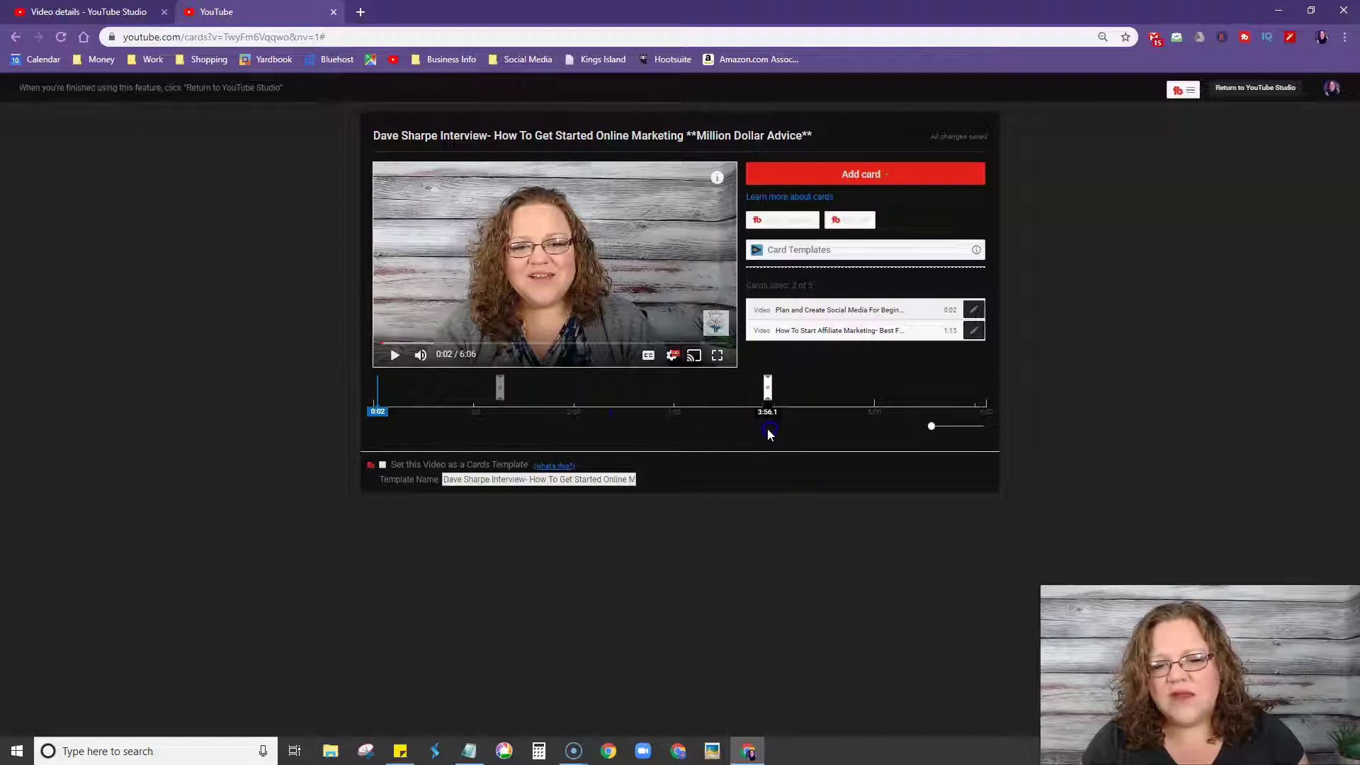
Shift the "Plan and Create Social Media" card to about 4:01 and the "How To Start Affiliate Marketing" card to about 1:01.
click(768, 395)
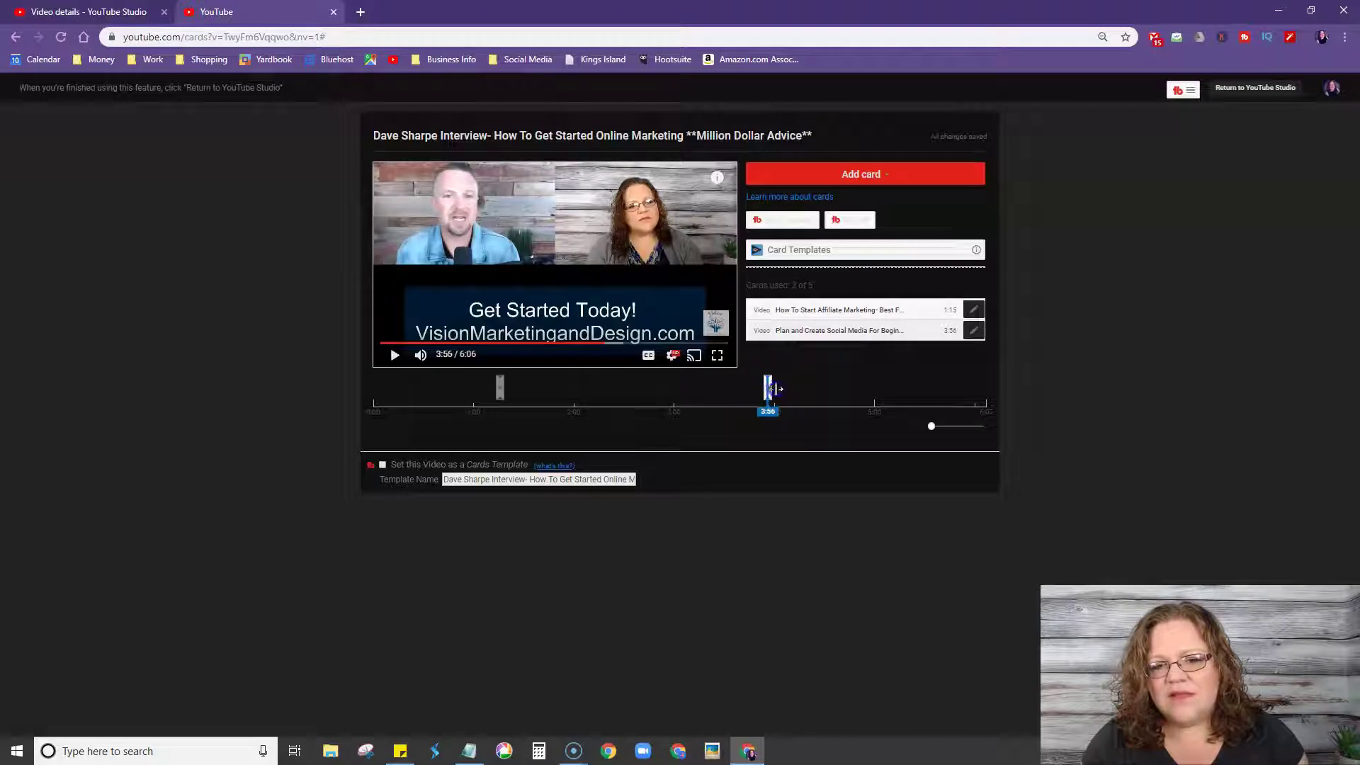
drag(773, 397, 777, 394)
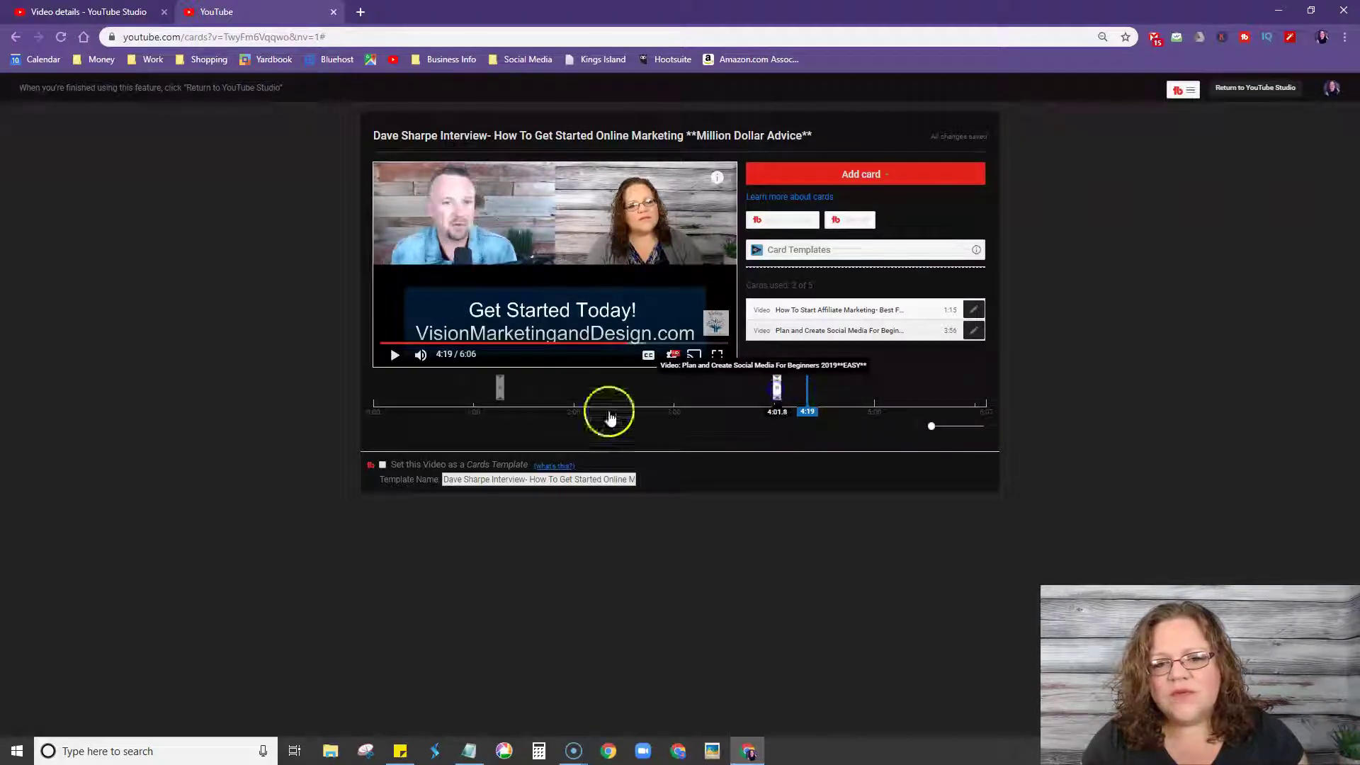
drag(499, 390, 476, 398)
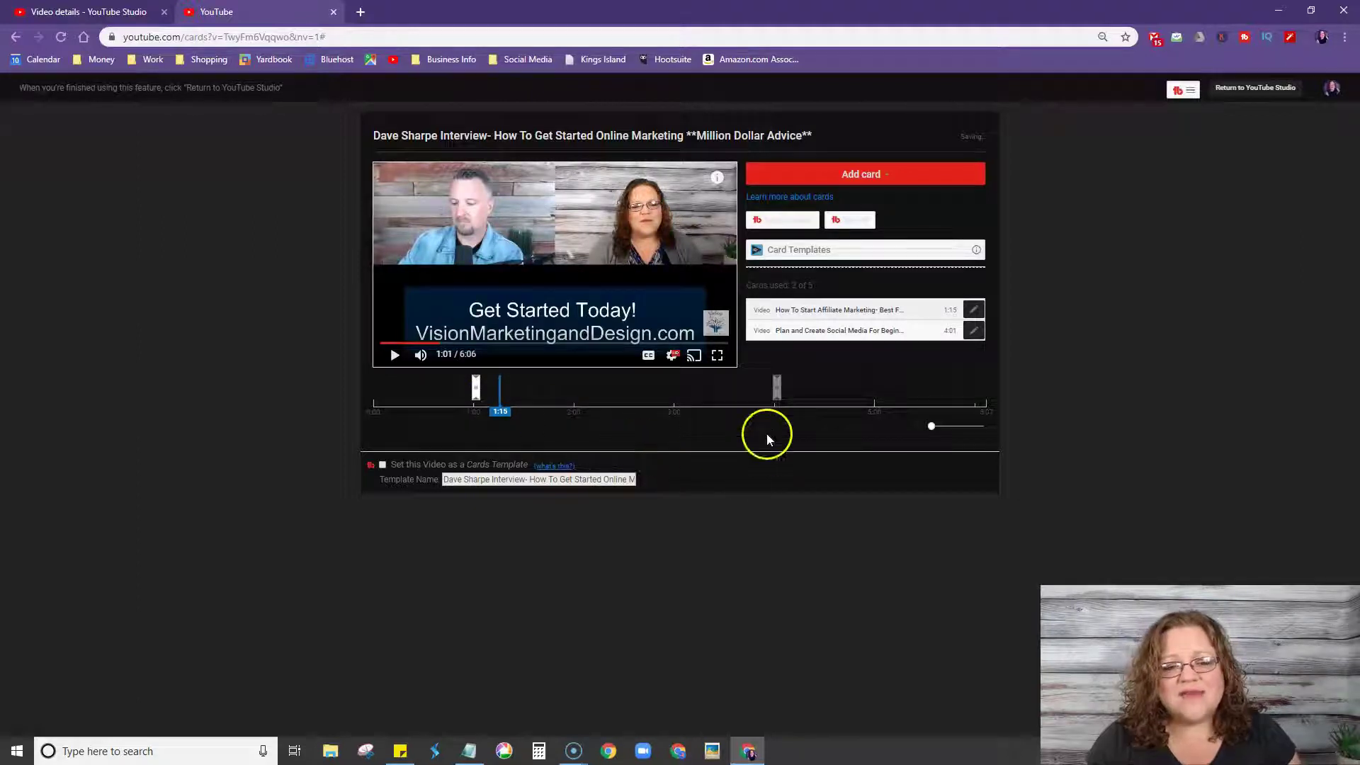